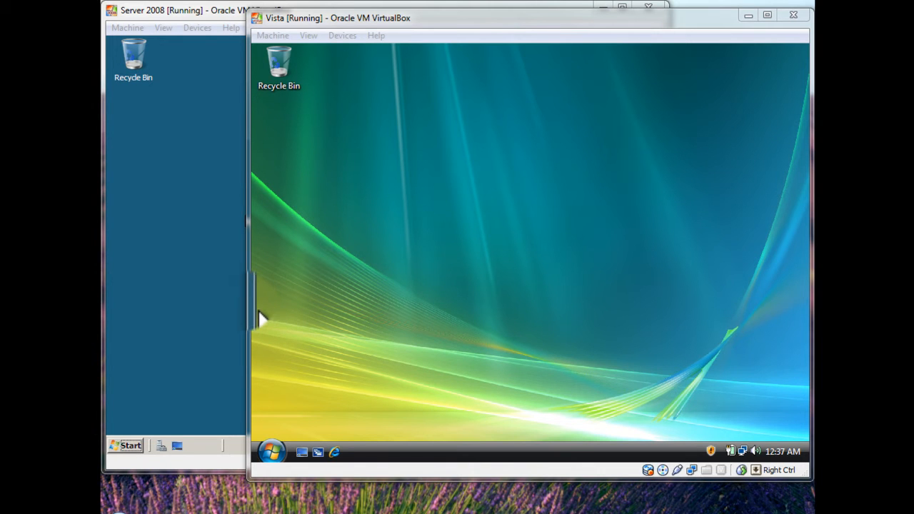
- Bring the Server 2008 VM window in front of the Vista VM window
left_click(204, 274)
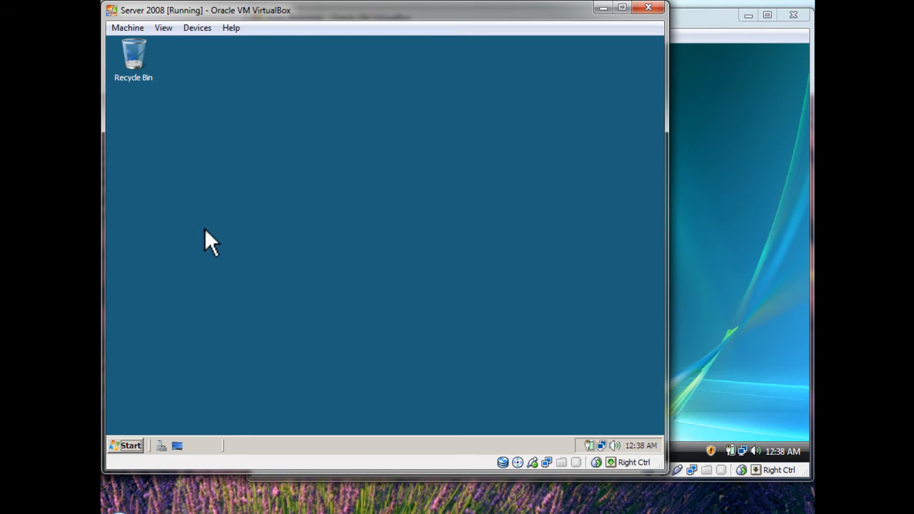
left_click(190, 27)
mouse_move(214, 45)
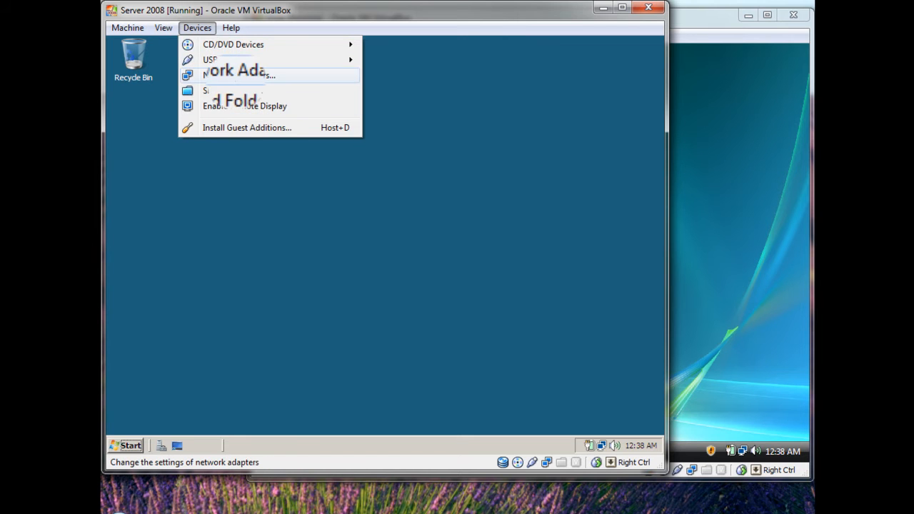
left_click(190, 30)
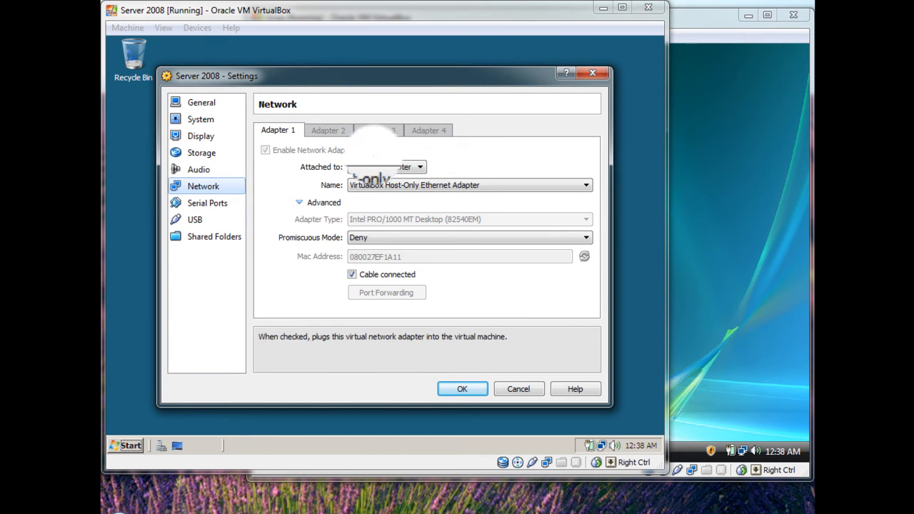
left_click(397, 167)
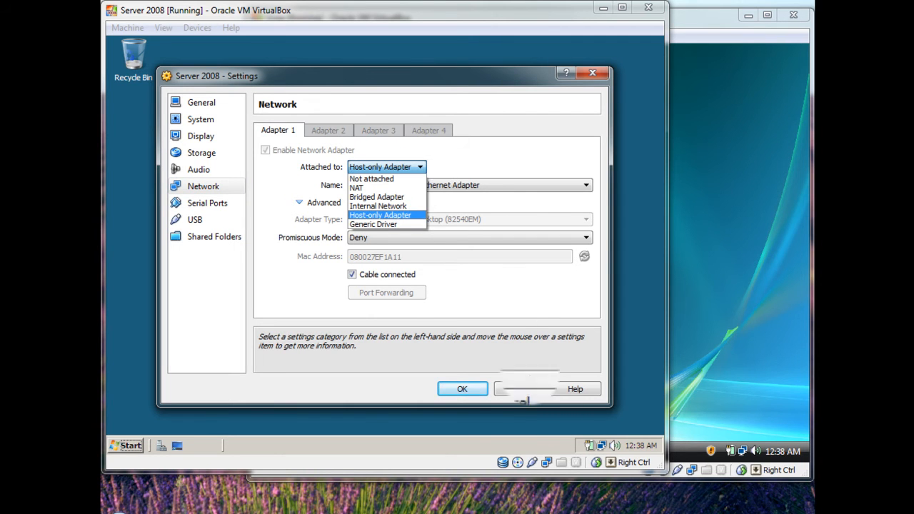
left_click(516, 389)
left_click(516, 389)
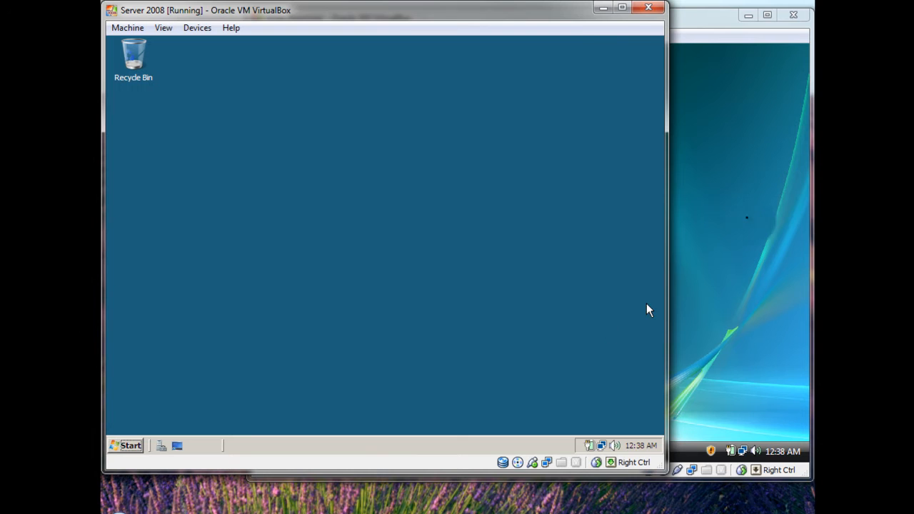
left_click(760, 213)
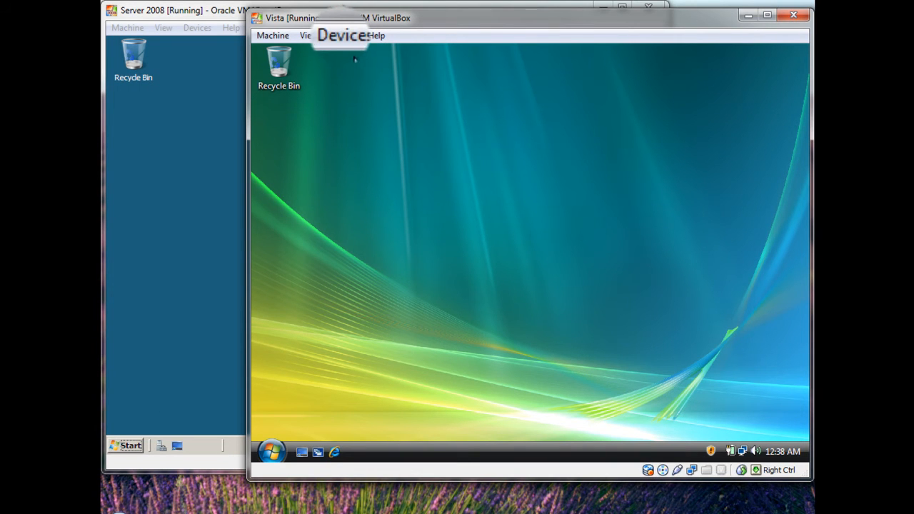
left_click(342, 35)
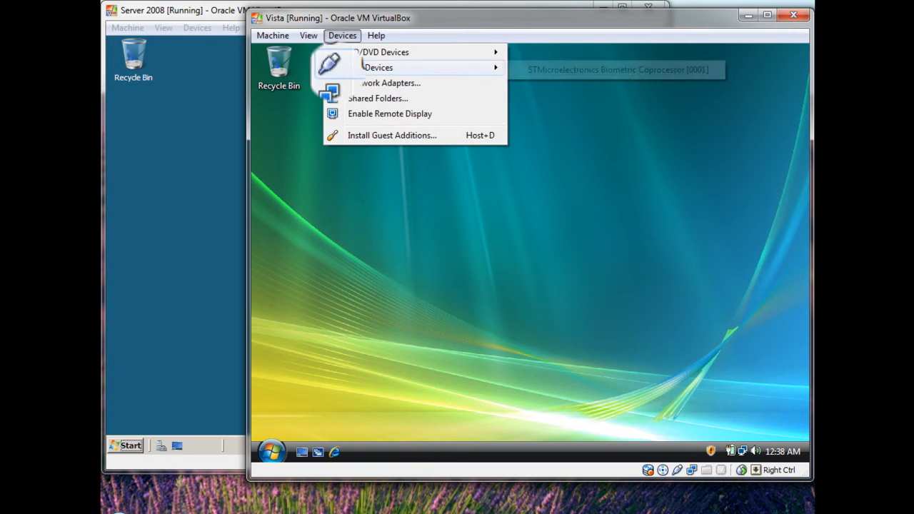
left_click(371, 82)
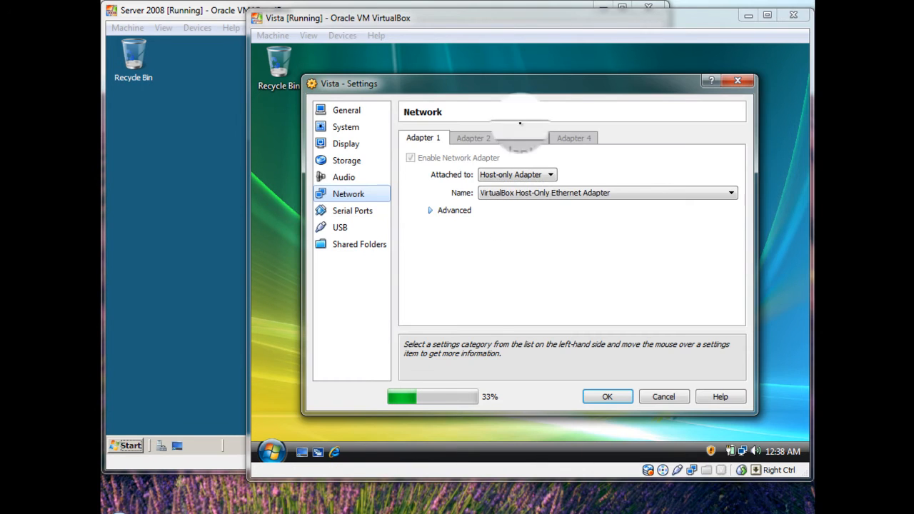
left_click(610, 395)
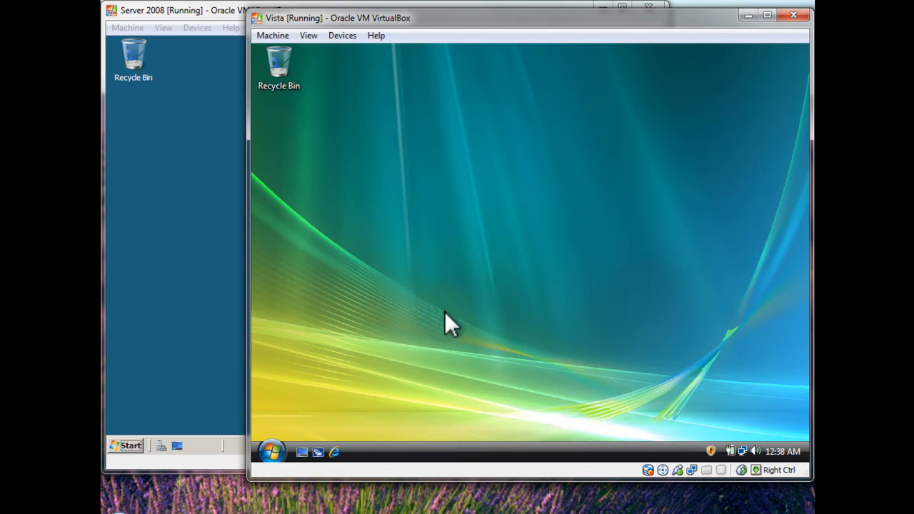
left_click(206, 203)
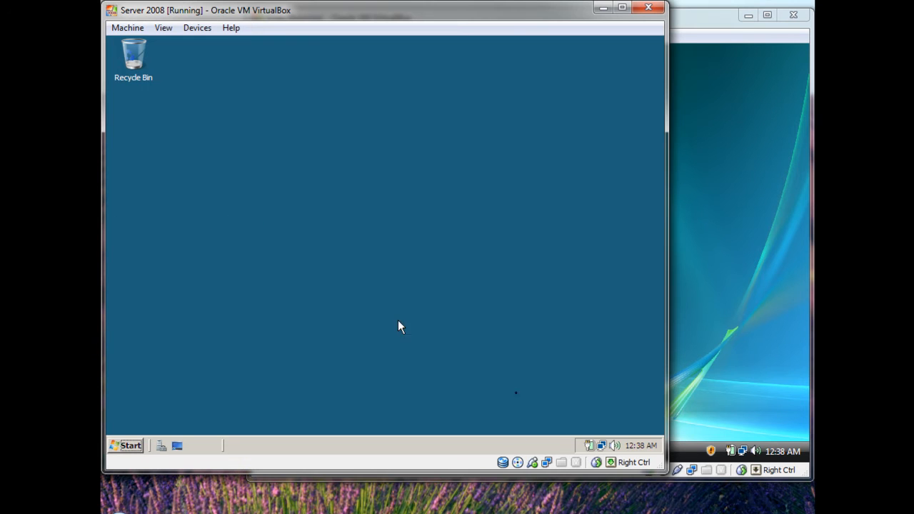
- Uncheck IPv6 on the Server 2008 connection and open its IPv4 properties
right_click(603, 449)
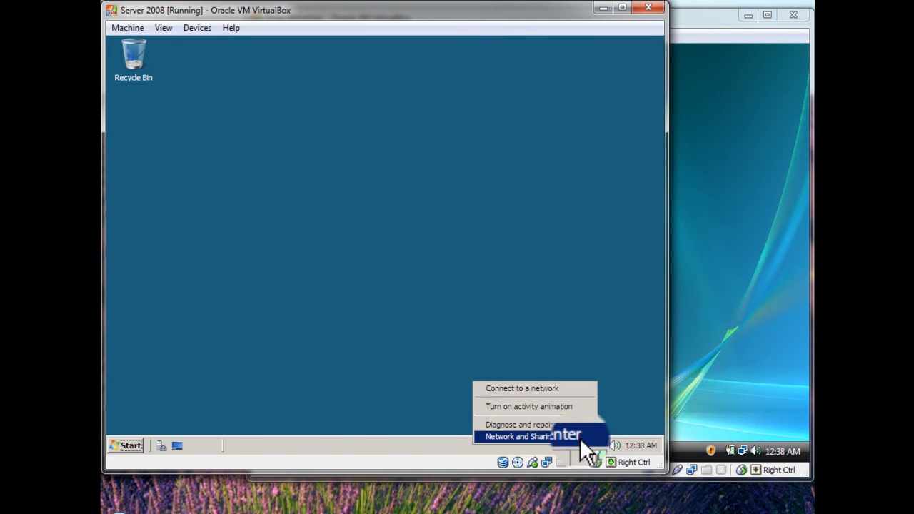
left_click(581, 437)
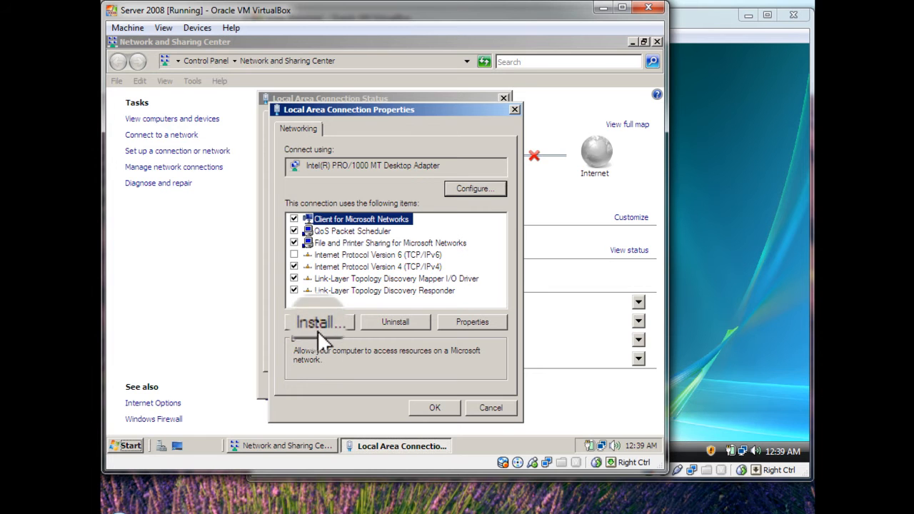
left_click(293, 254)
left_click(324, 266)
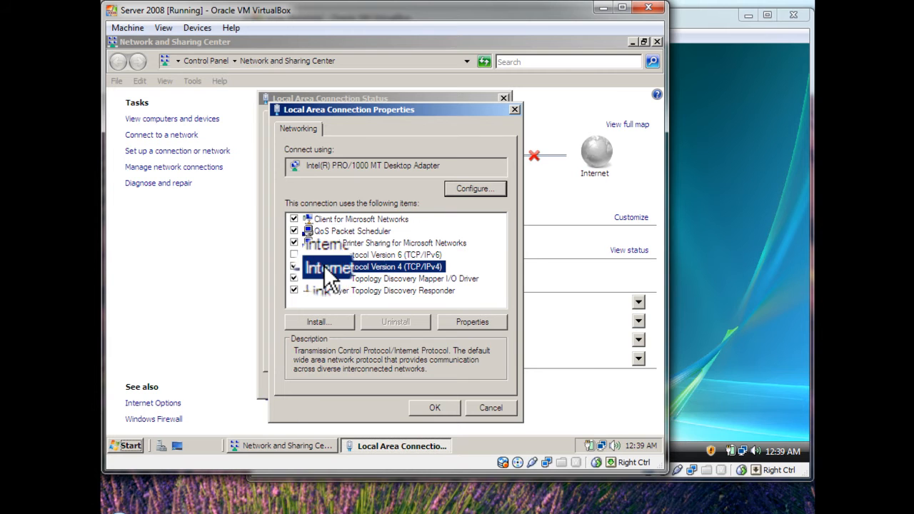
left_click(469, 327)
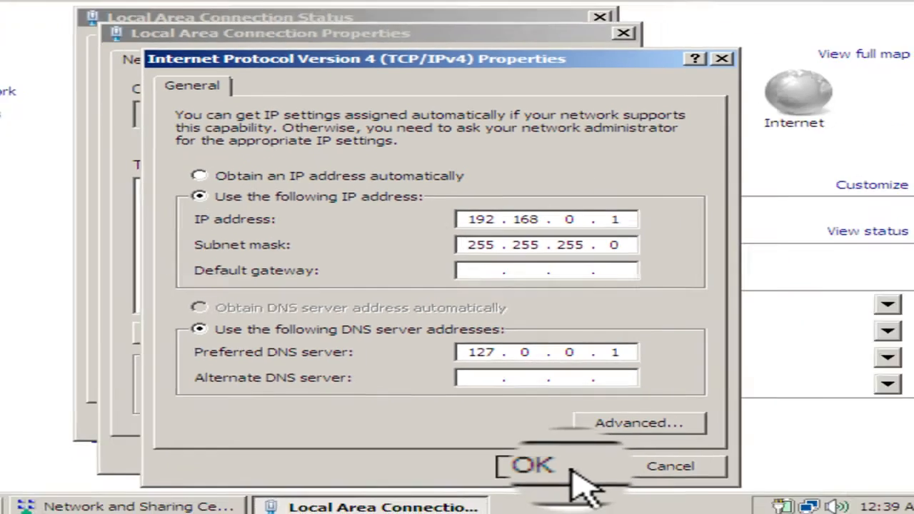
- Keep IPv4 at 192.168.0.1/255.255.255.0 with DNS 127.0.0.1, then close all network windows
left_click(646, 487)
left_click(424, 417)
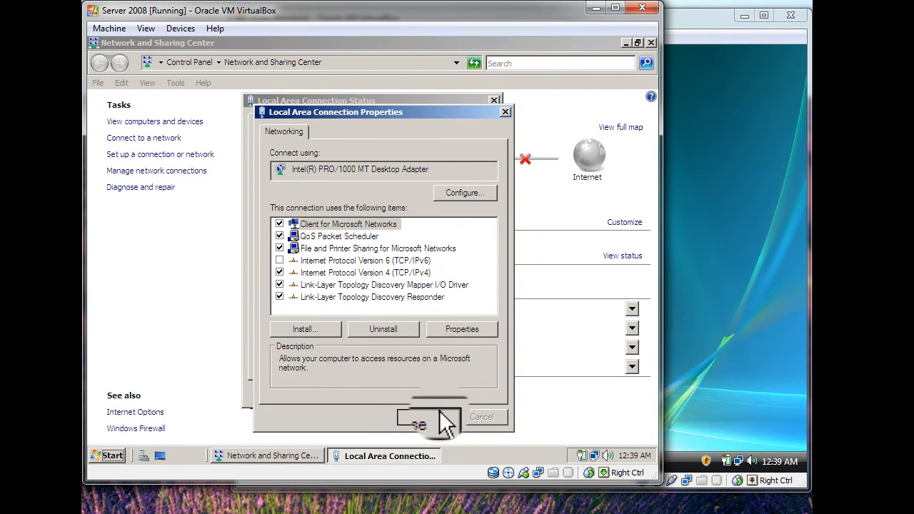
left_click(471, 394)
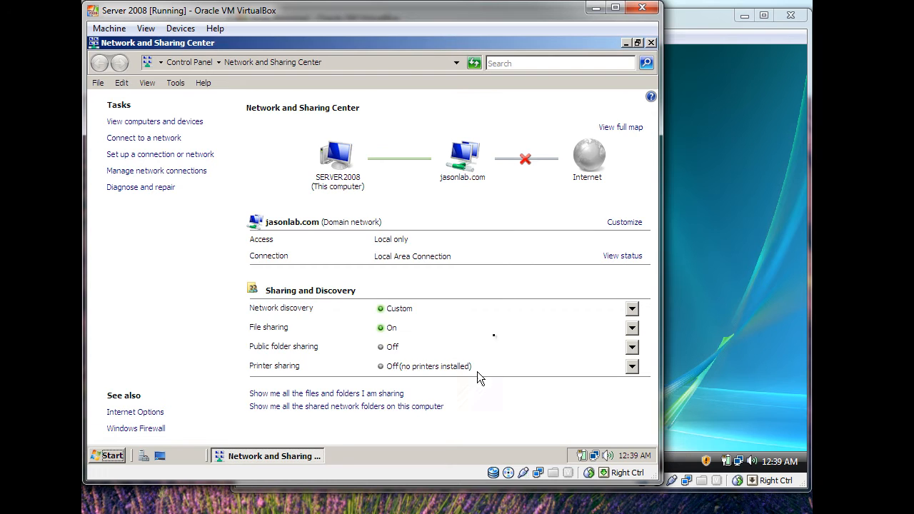
left_click(646, 43)
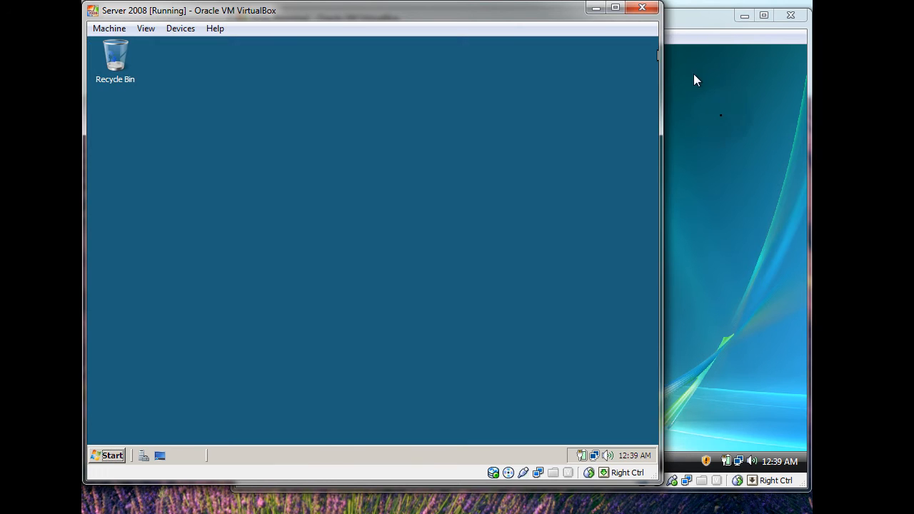
- Bring the Vista VM forward and open its network connections list from Network and Sharing Center
left_click(729, 158)
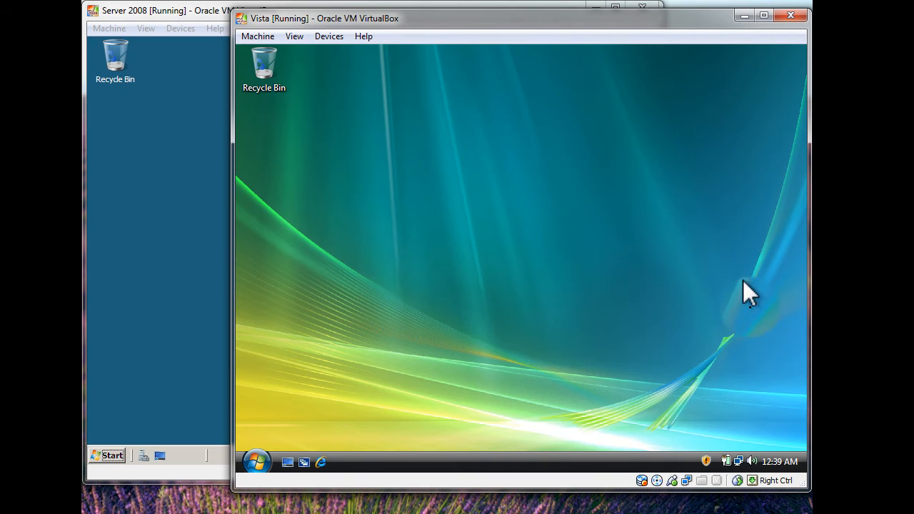
right_click(742, 462)
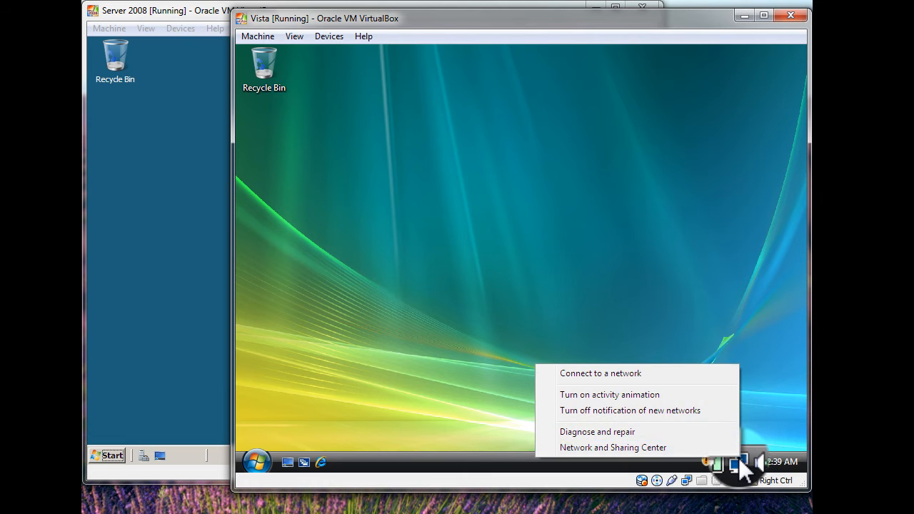
left_click(685, 447)
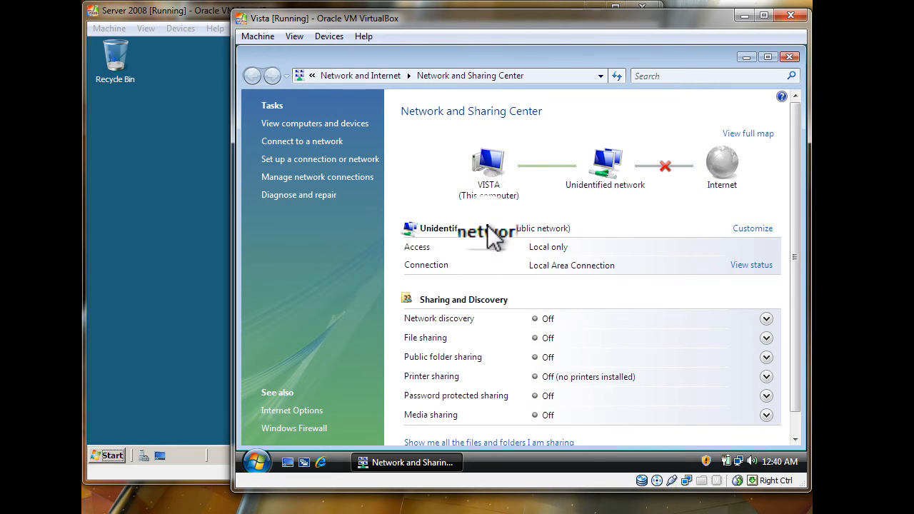
left_click(335, 178)
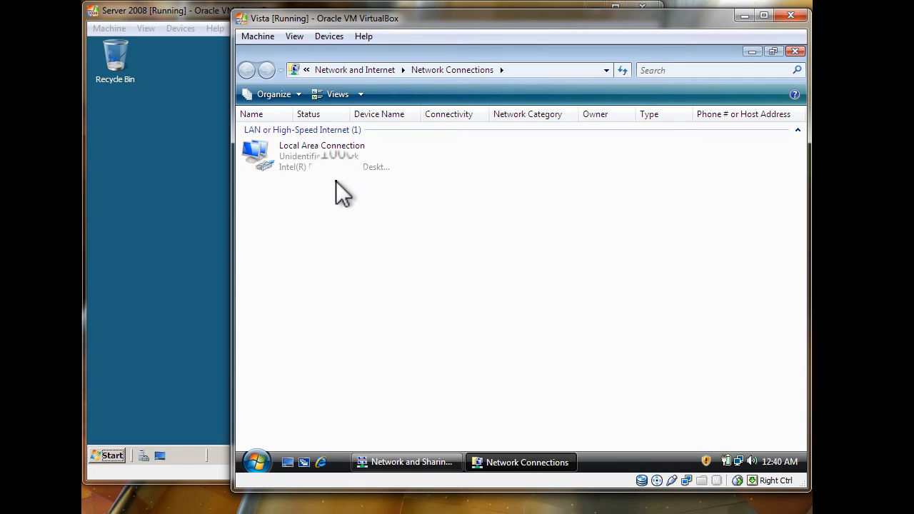
- Open Local Area Connection properties, approve the permission prompt, and select Internet Protocol Version 4
right_click(334, 165)
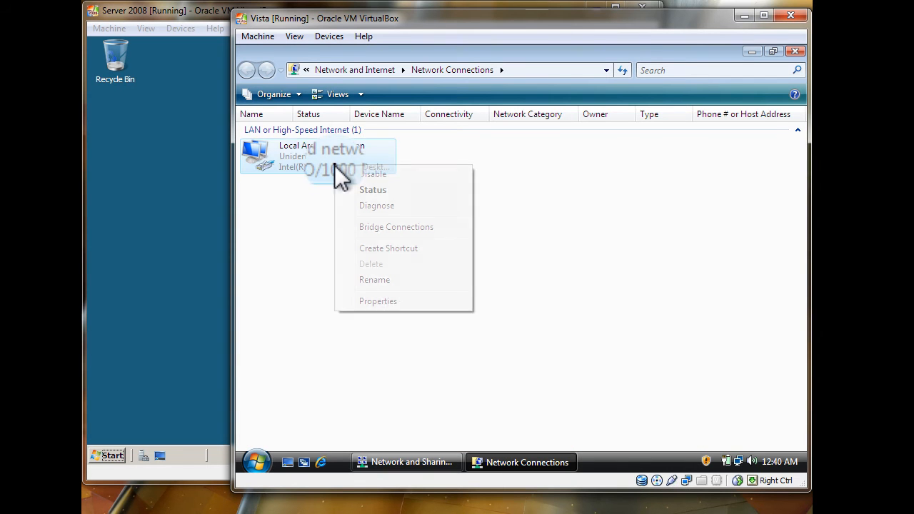
left_click(377, 296)
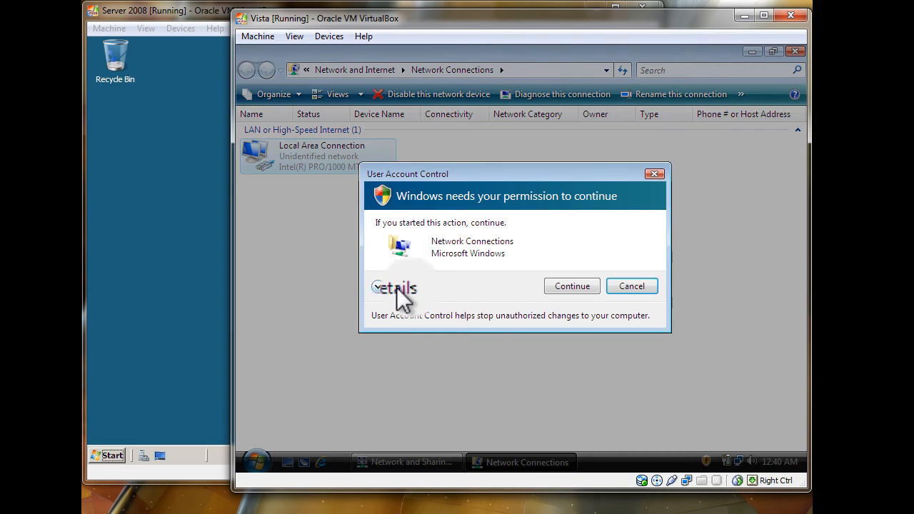
left_click(562, 291)
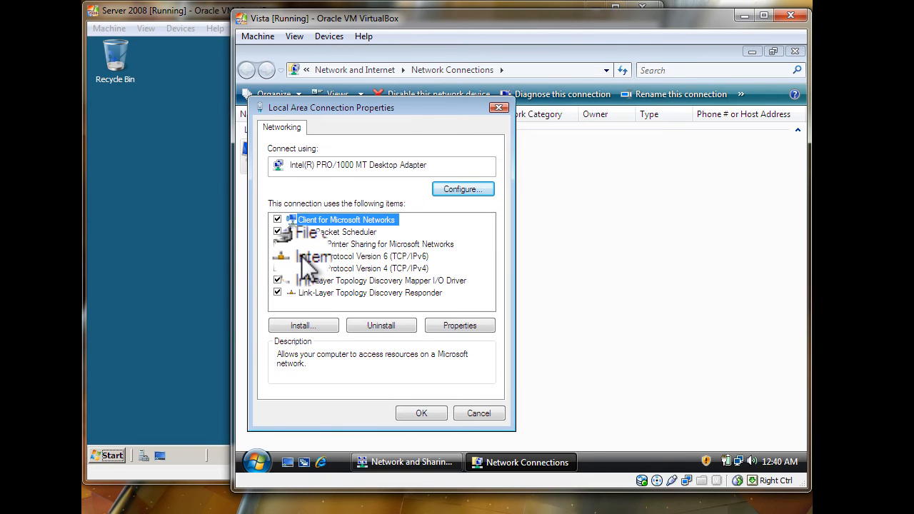
left_click(378, 269)
- Set Vista's static IP 192.168.0.2, mask 255.255.255.0, gateway and DNS 192.168.0.1, then close properties
left_click(463, 327)
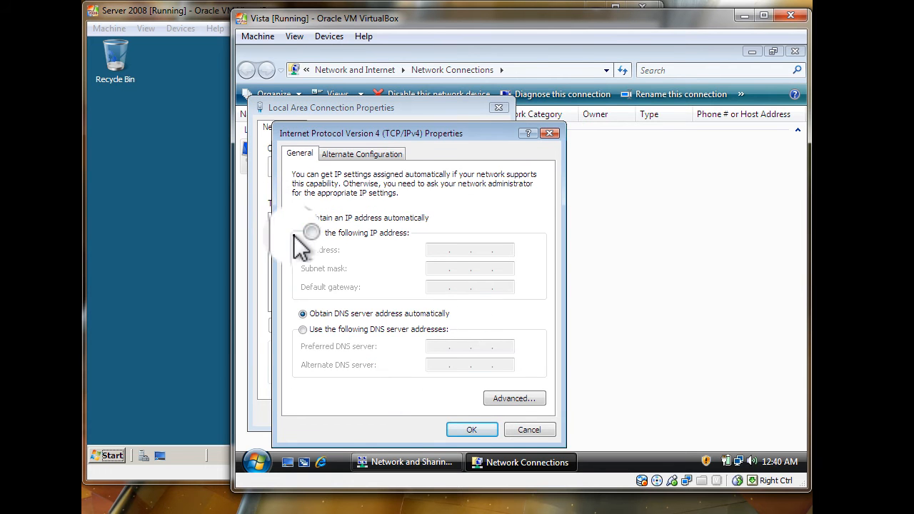
left_click(302, 233)
left_click(486, 208)
type("1")
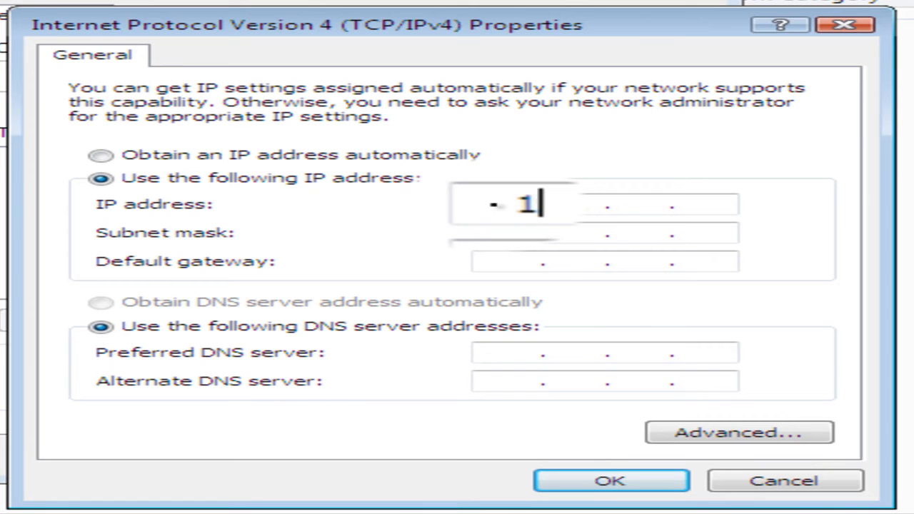
type("92.168.0.2")
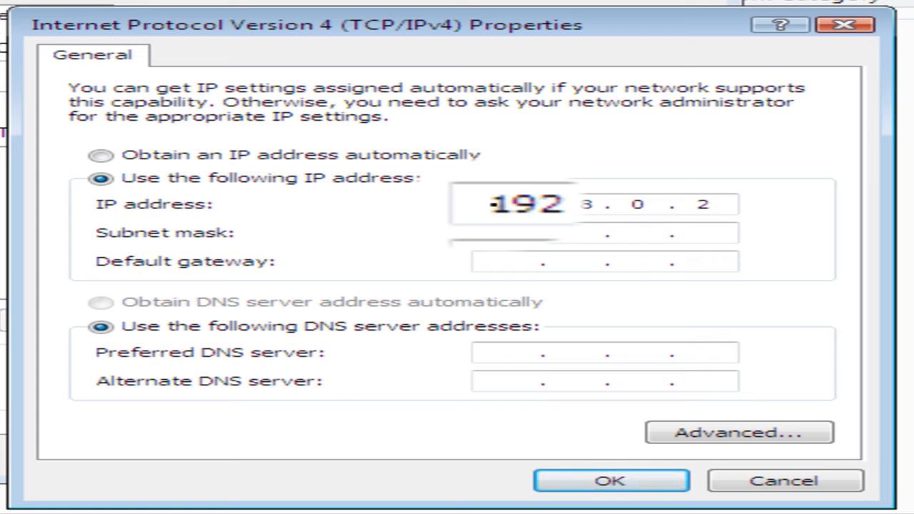
key("Tab")
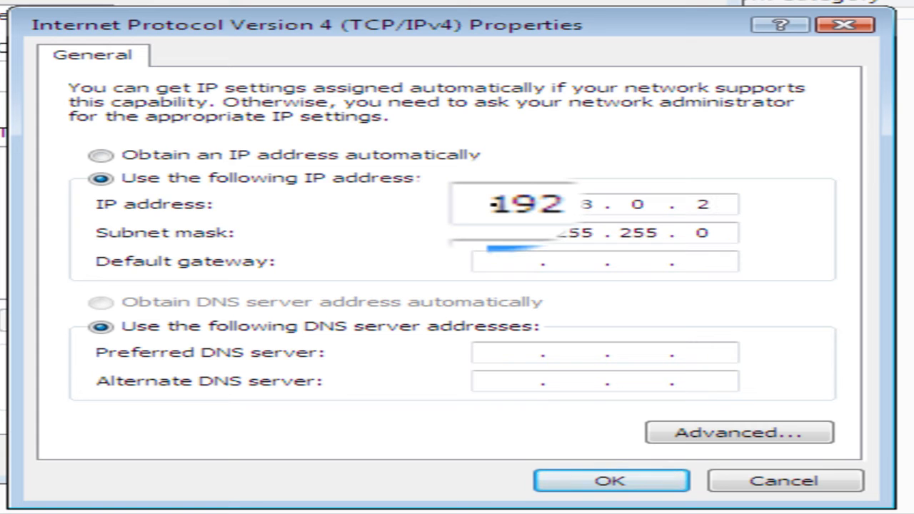
key("Tab")
type("192 . 1")
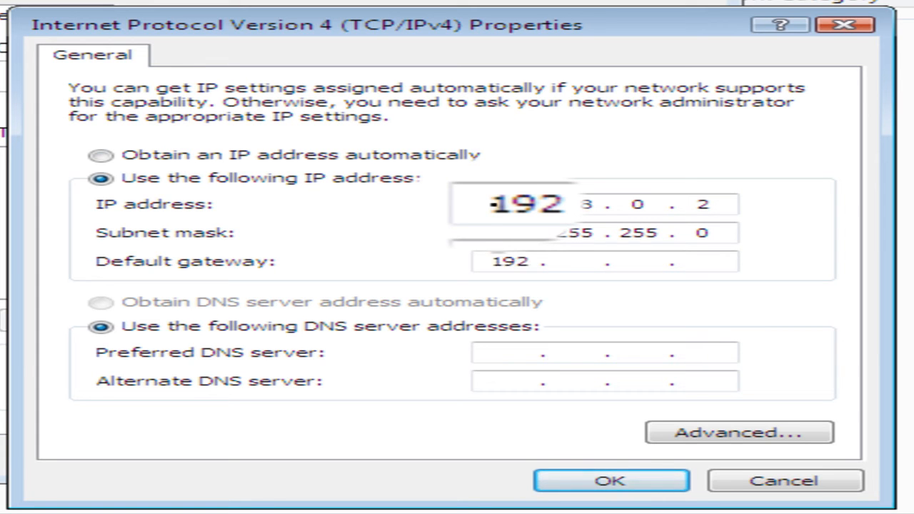
type("68 . 0 . 1")
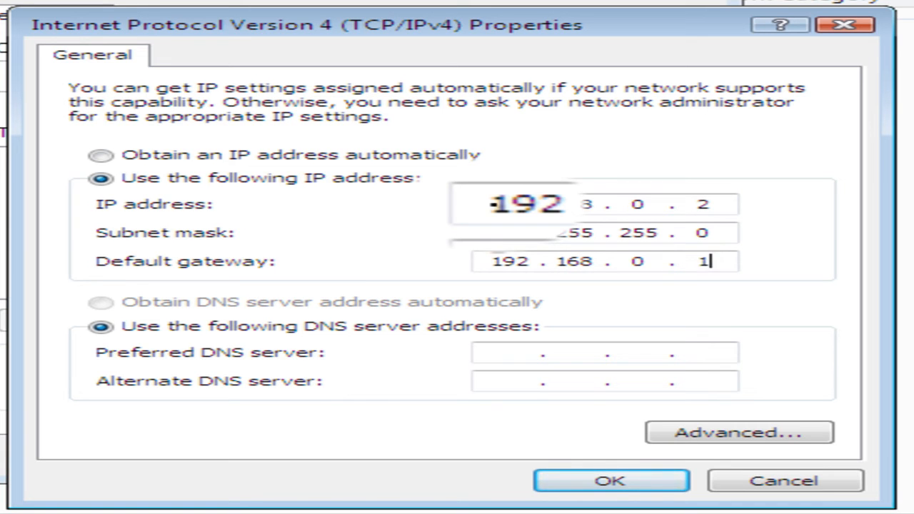
left_click(523, 355)
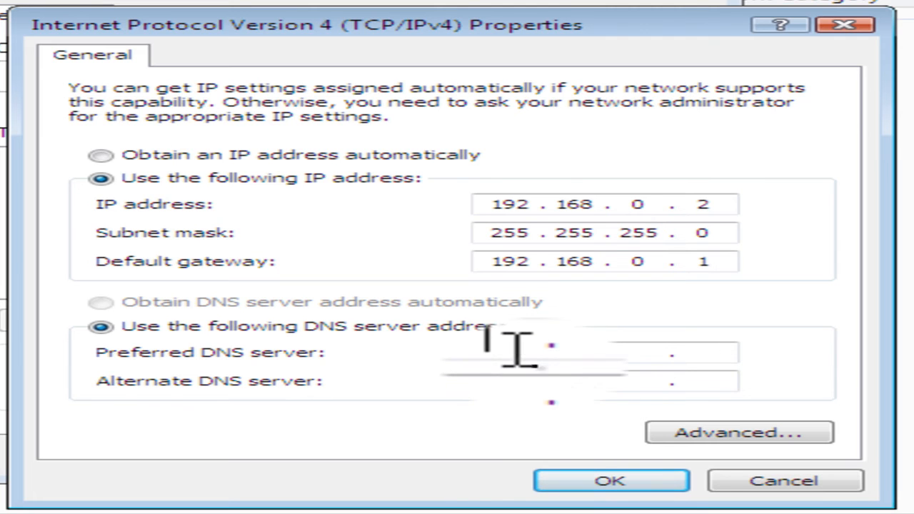
type("192.168")
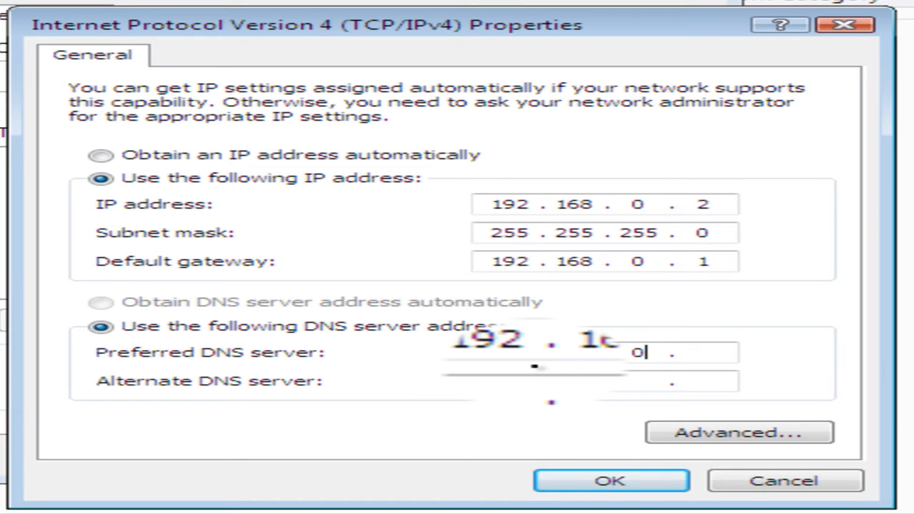
left_click(596, 485)
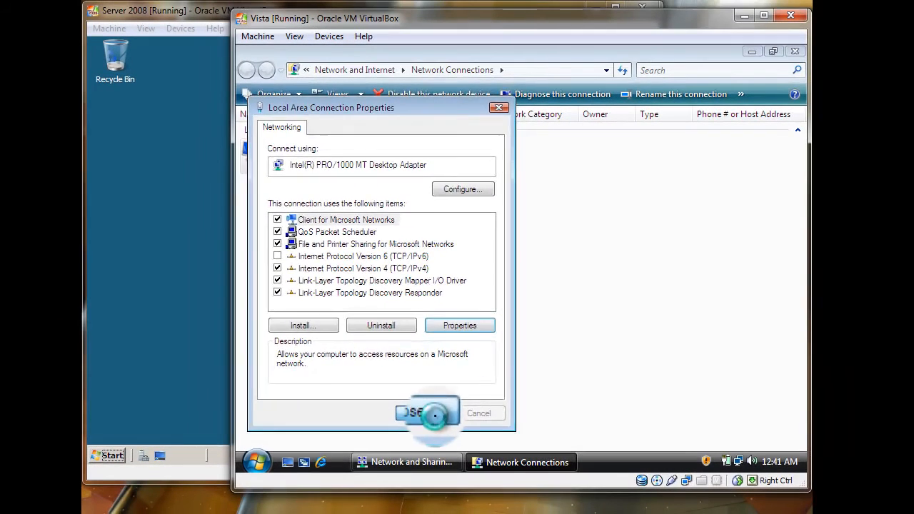
left_click(443, 428)
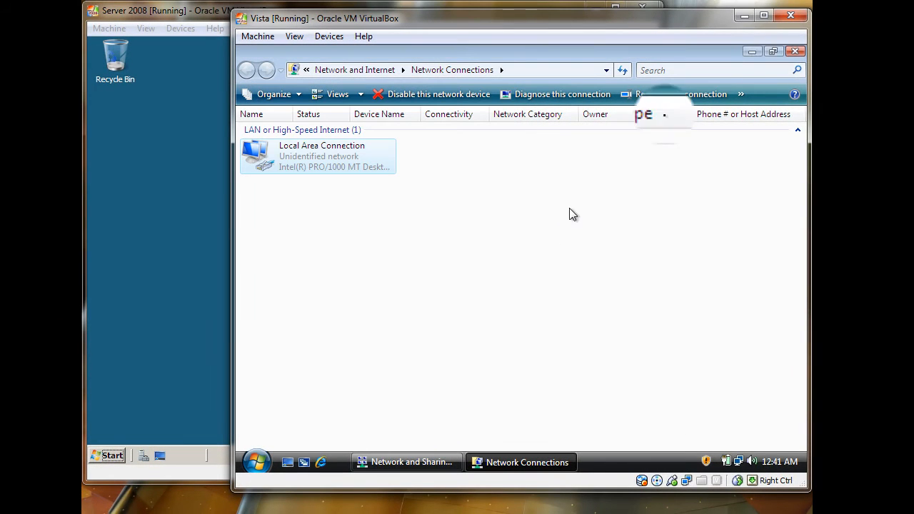
- Close Network Connections, inspect network discovery and public folder sharing, then close Network and Sharing Center
left_click(795, 59)
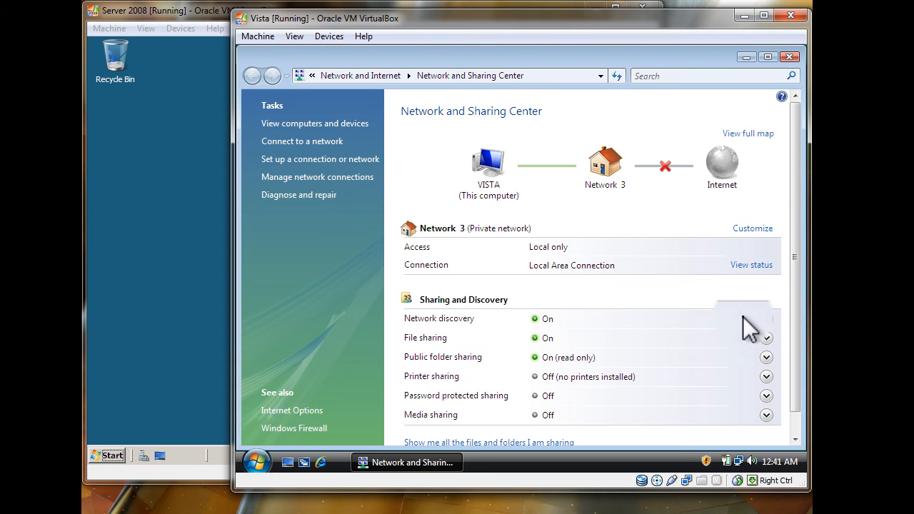
left_click(765, 318)
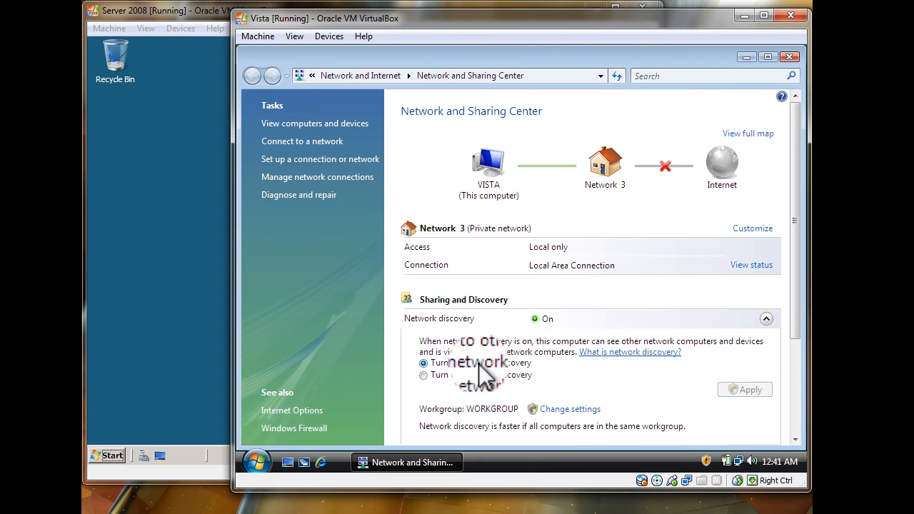
left_click(761, 326)
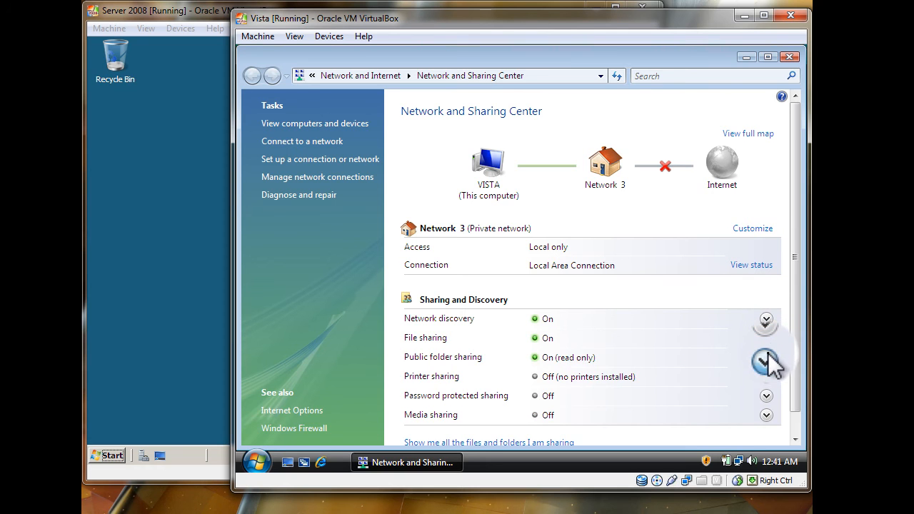
left_click(768, 353)
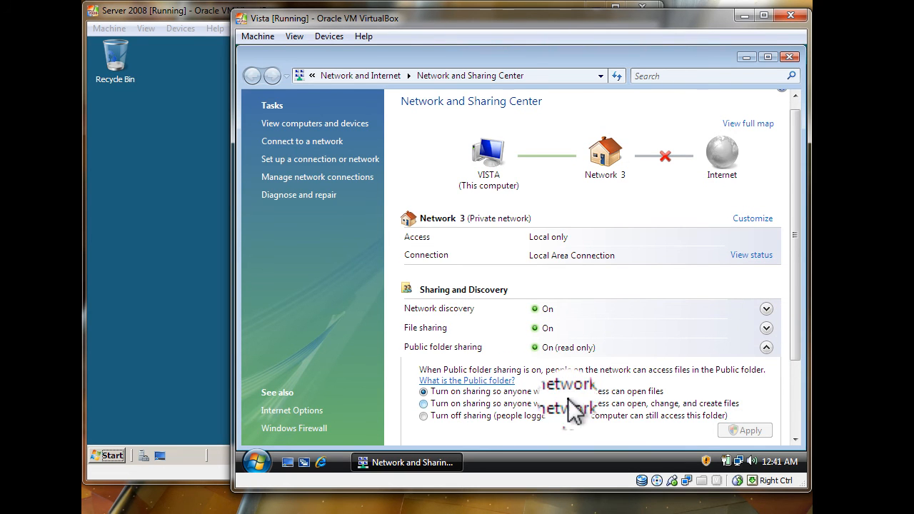
left_click(766, 347)
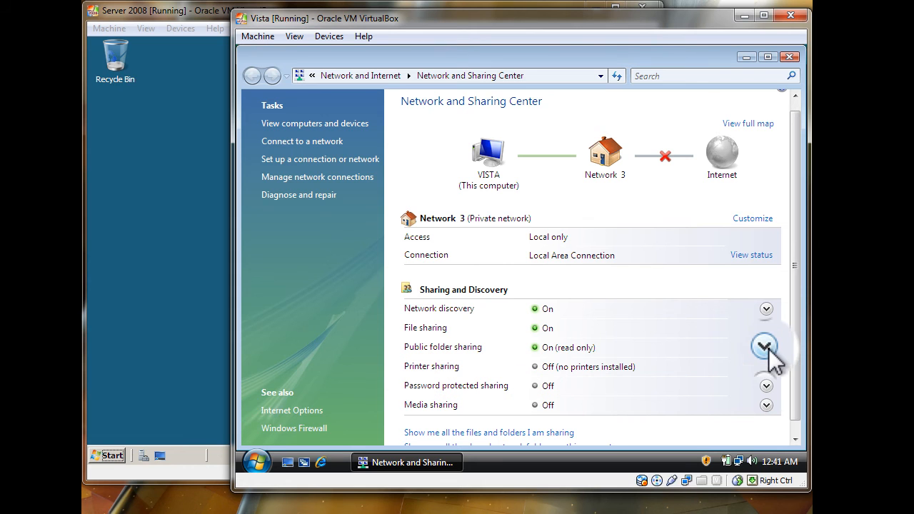
left_click(789, 59)
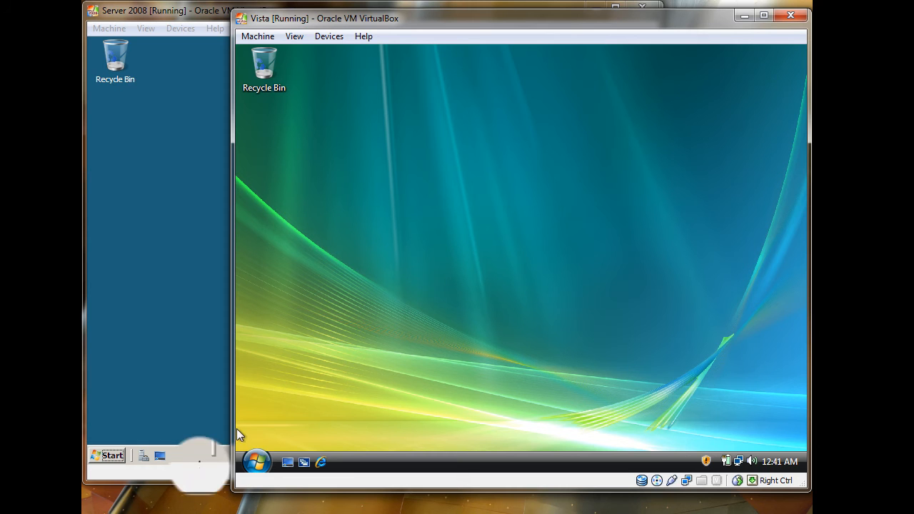
- Ping 192.168.0.1 from a Vista command prompt (4/4 replies), exit it, and bring Server 2008 forward
left_click(252, 470)
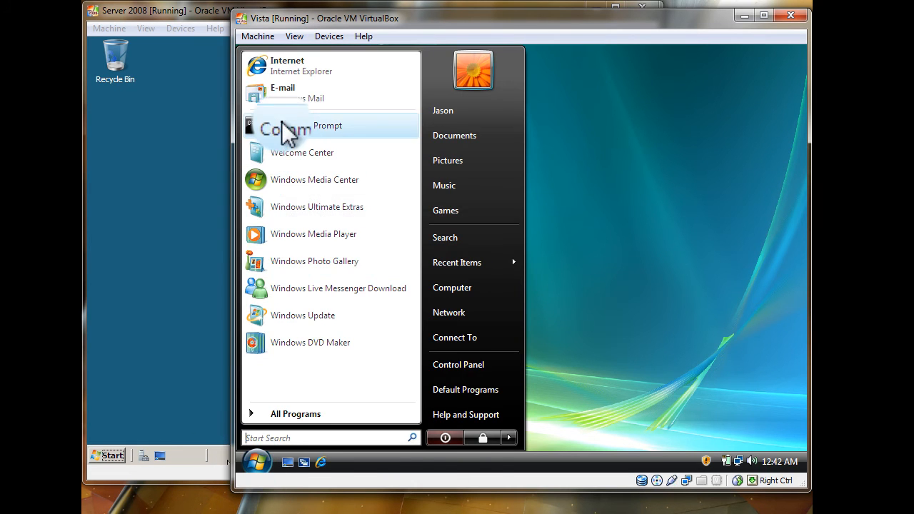
left_click(285, 126)
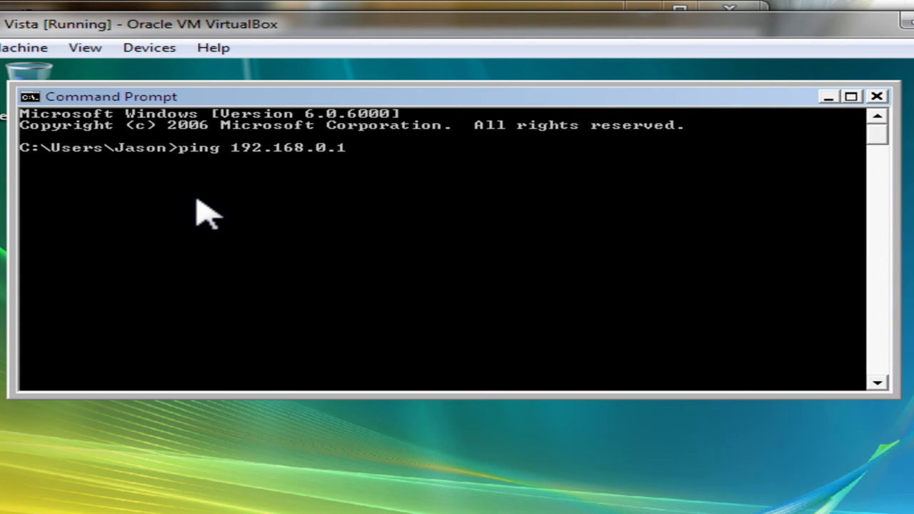
key("Return")
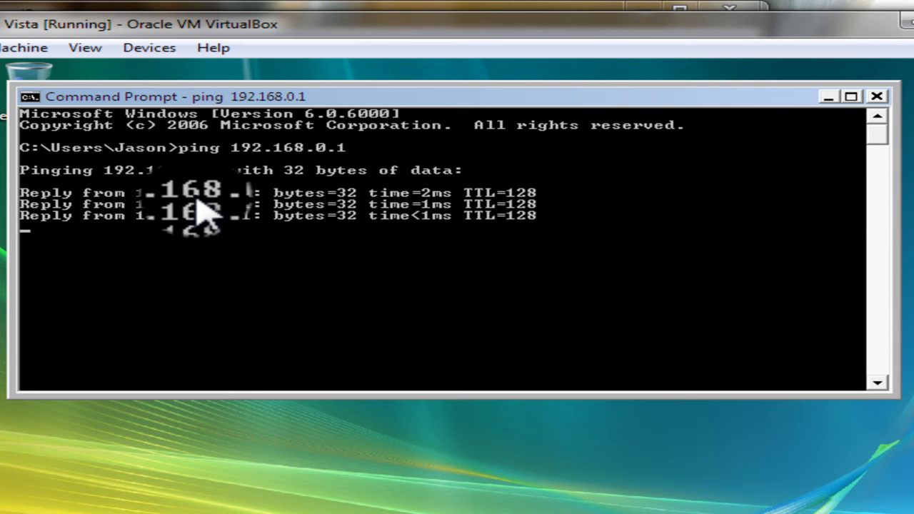
type("xit")
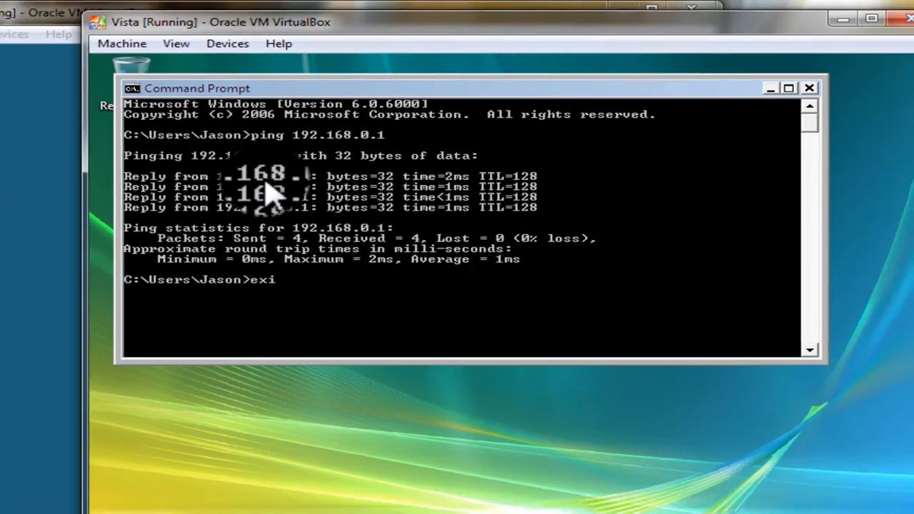
key("Return")
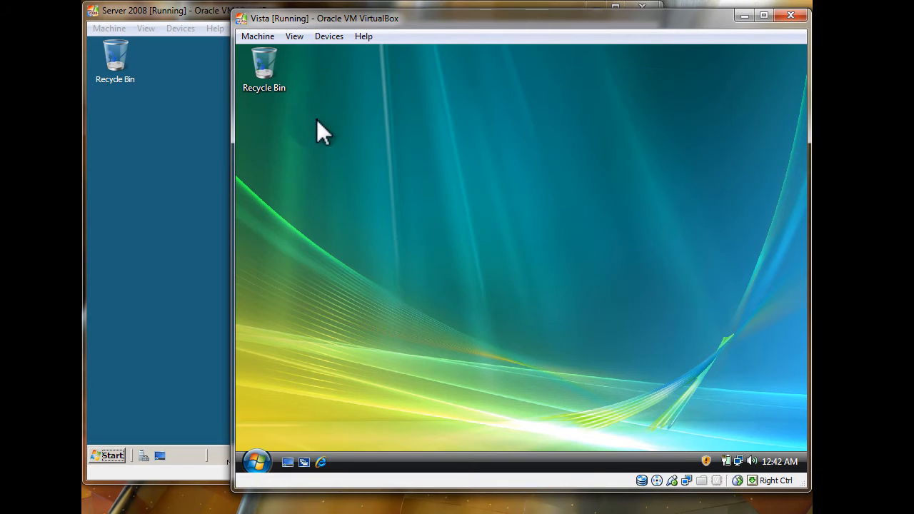
left_click(118, 258)
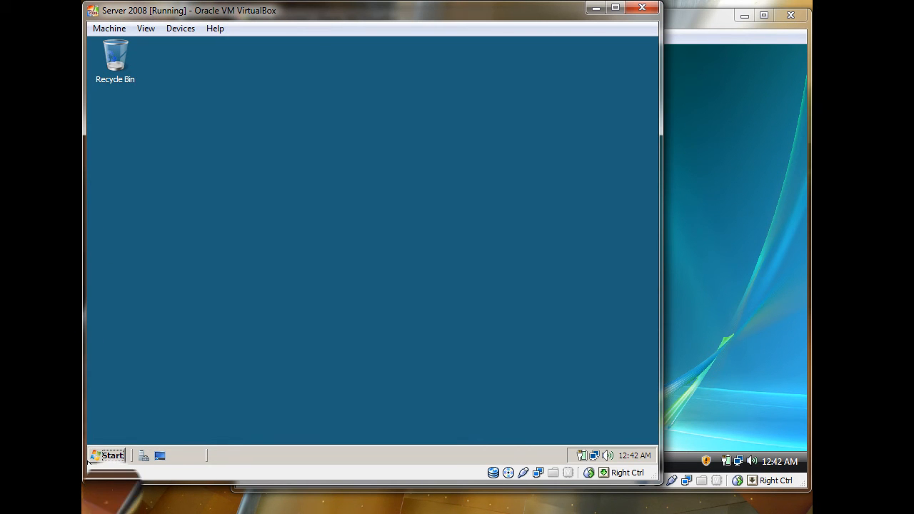
- Ping 192.168.0.2 from the server's command prompt, getting 4 of 4 replies, then exit
left_click(115, 455)
left_click(182, 135)
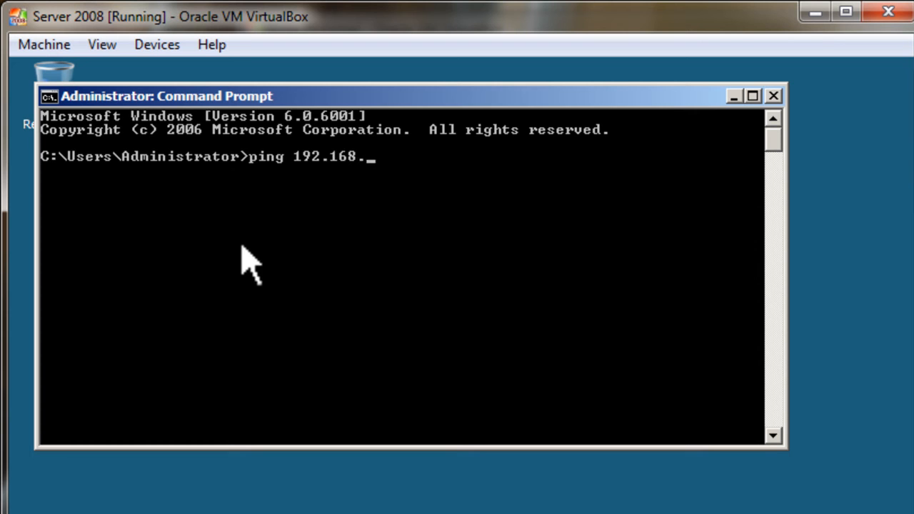
type("ping 192.168.0.2")
key("Return")
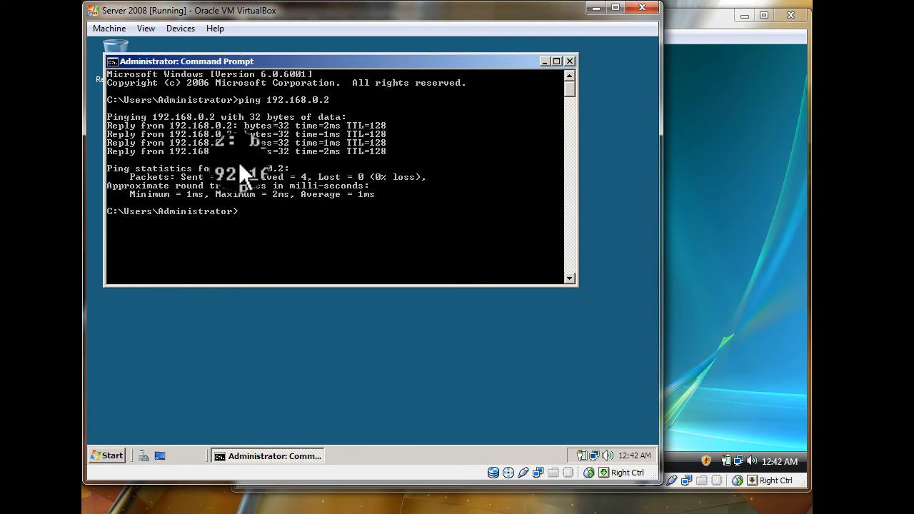
type("exit")
key("Return")
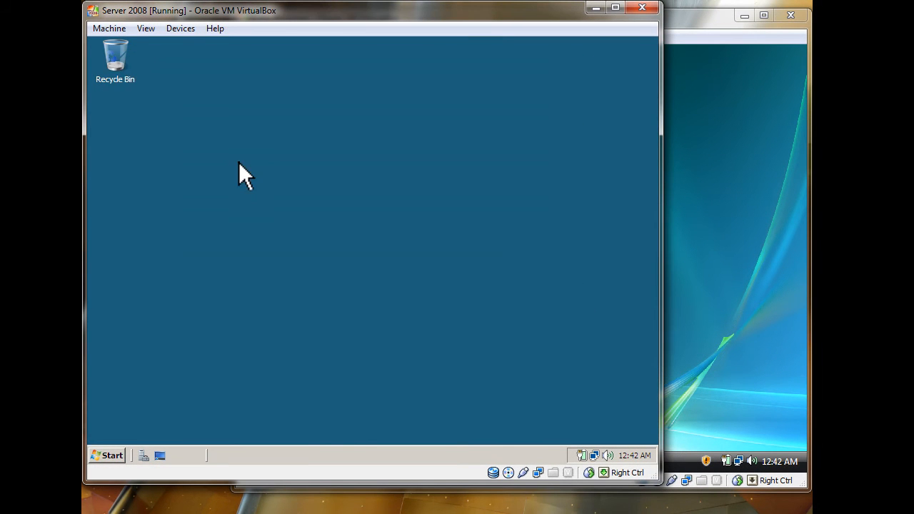
left_click(674, 149)
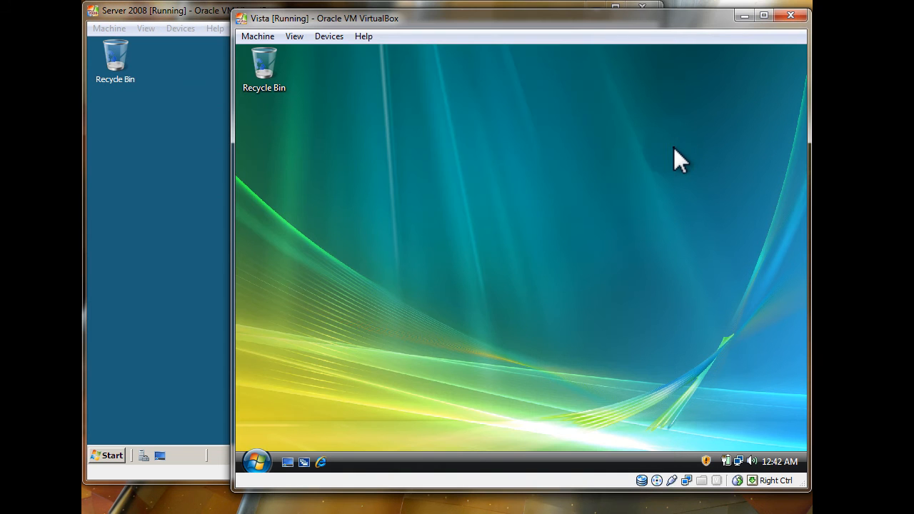
left_click(258, 462)
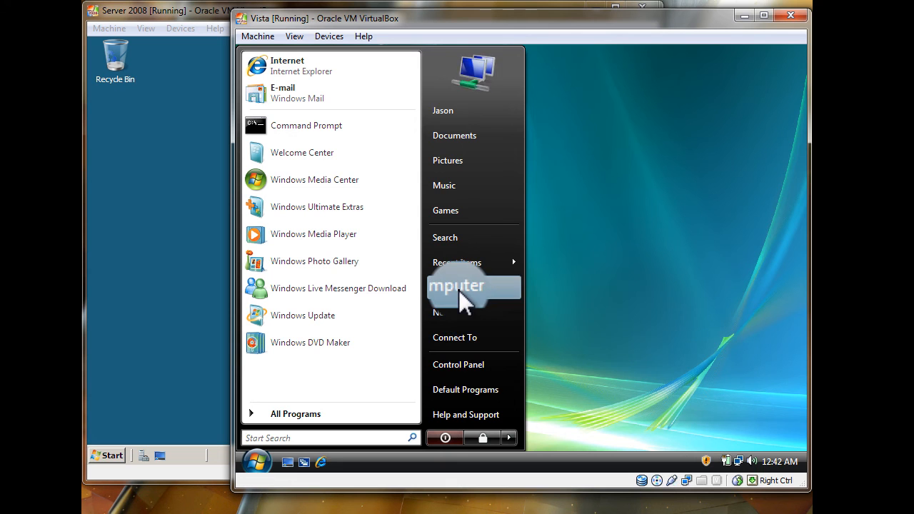
right_click(459, 288)
left_click(488, 281)
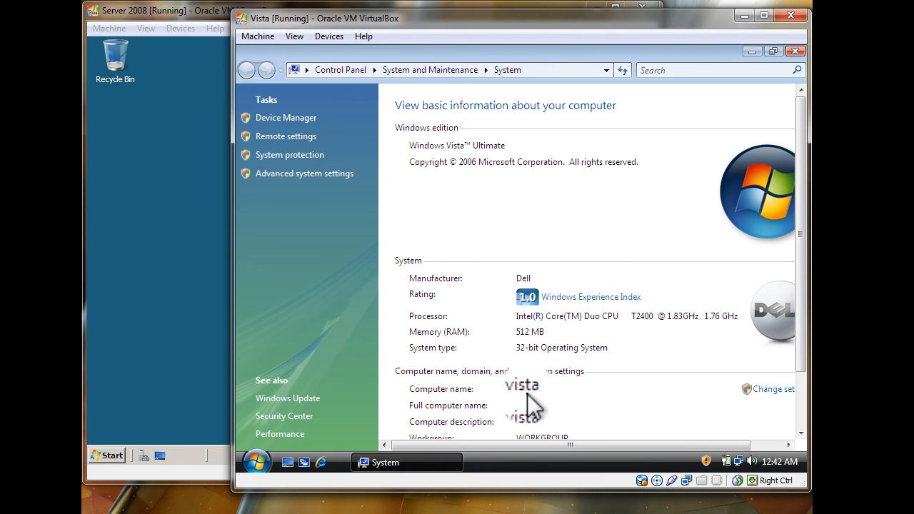
left_click(796, 48)
left_click(208, 263)
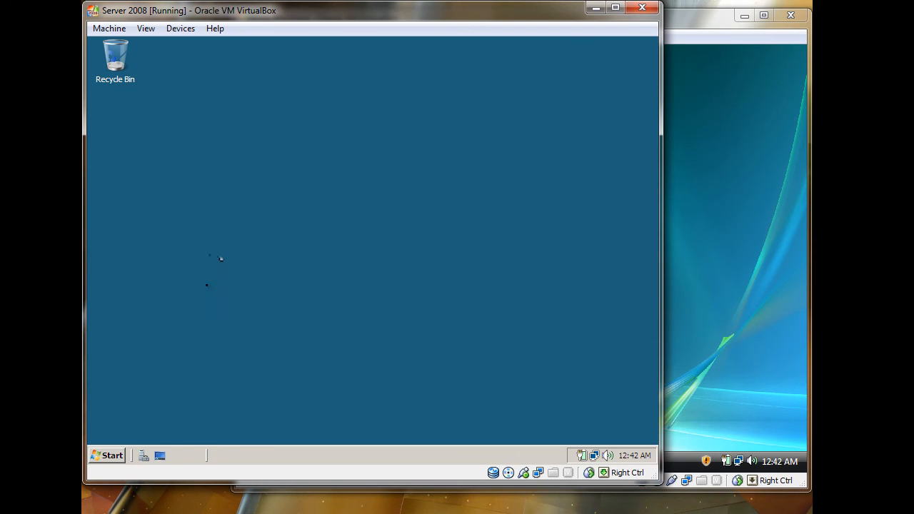
- Open Active Directory Users and Computers from the server's Administrative Tools
left_click(109, 455)
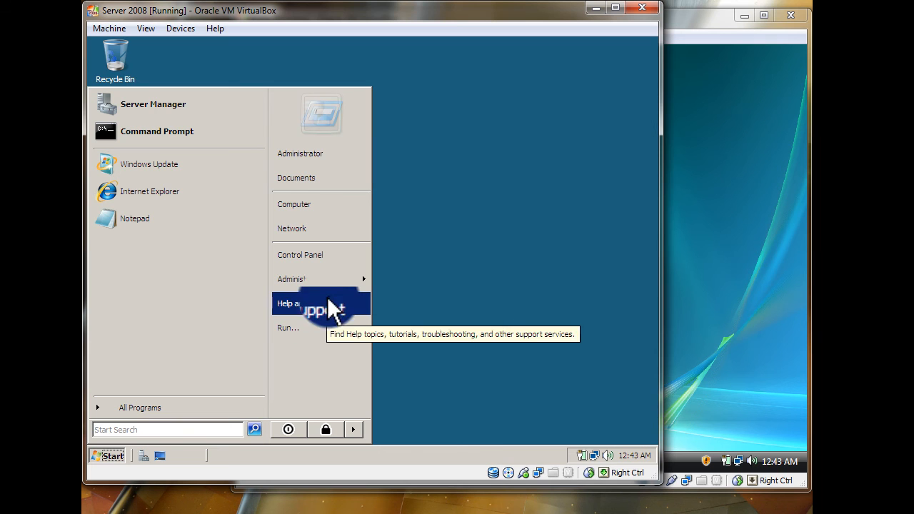
mouse_move(328, 285)
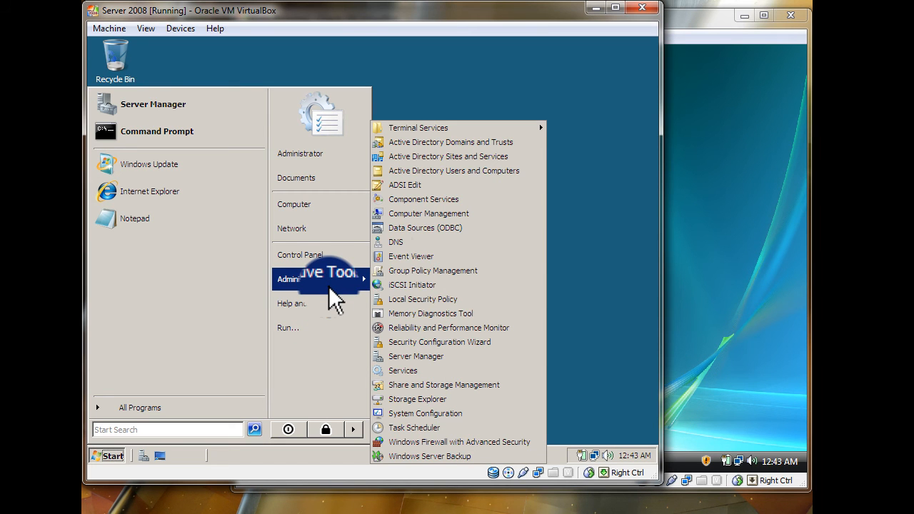
left_click(437, 170)
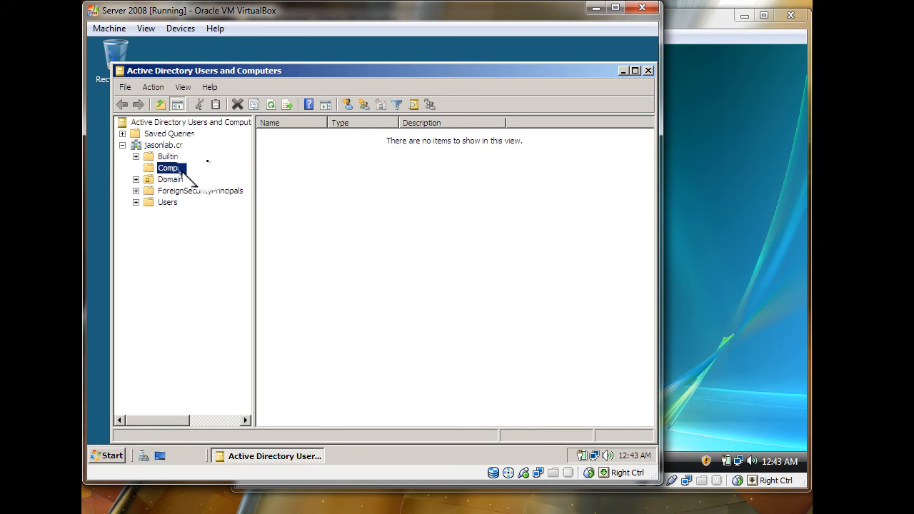
- Create a new computer account named vista in the jasonlab.com Computers container
right_click(325, 174)
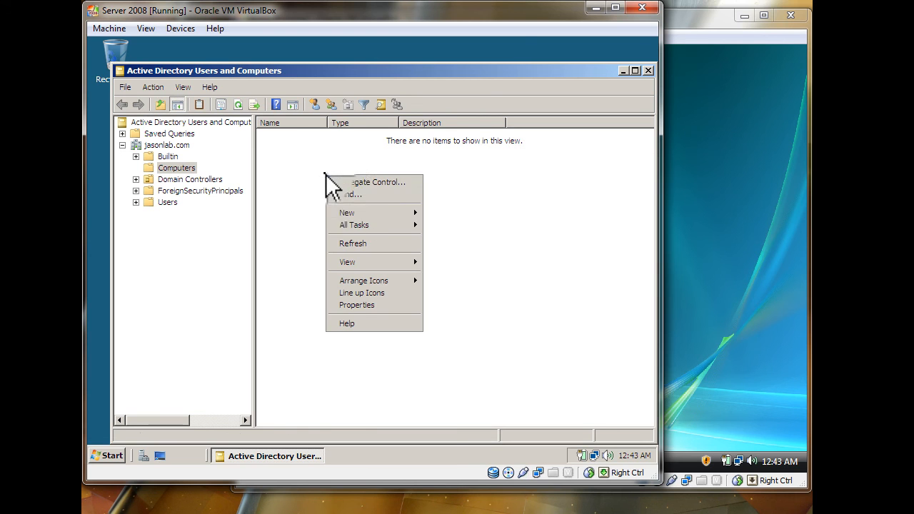
mouse_move(382, 213)
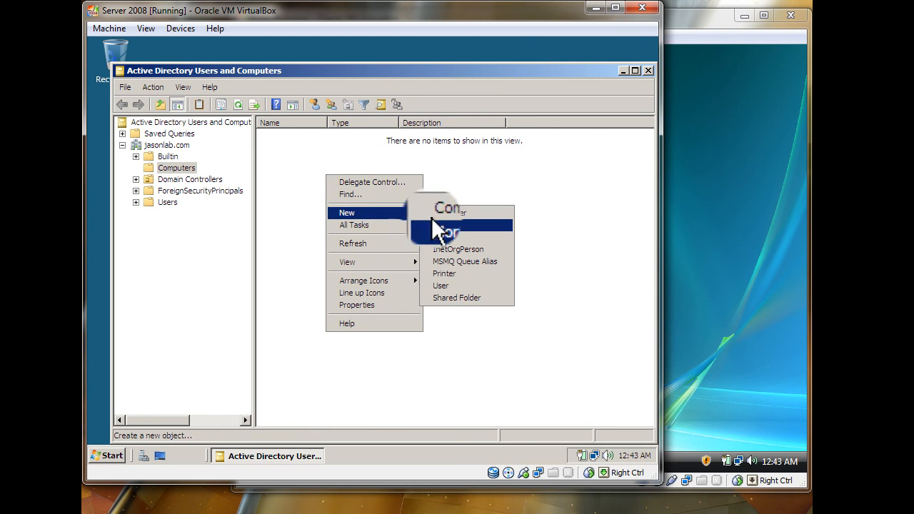
left_click(434, 216)
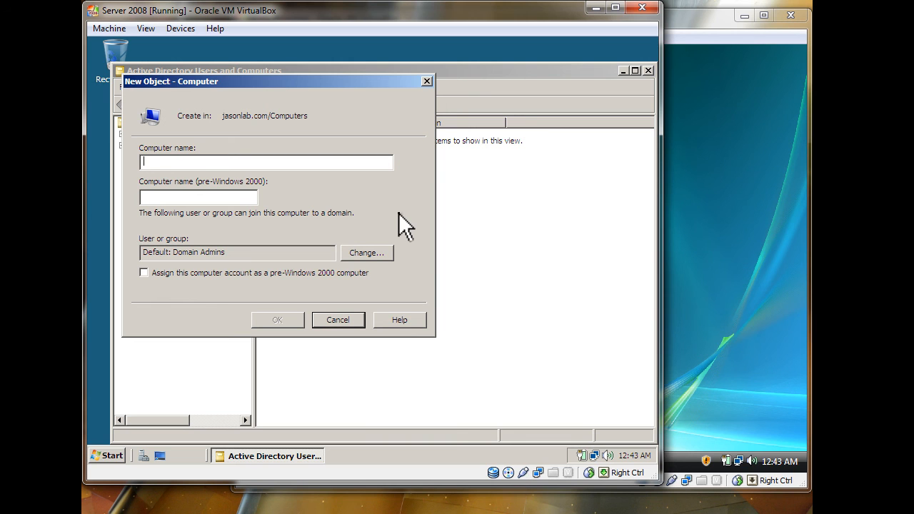
type("vista")
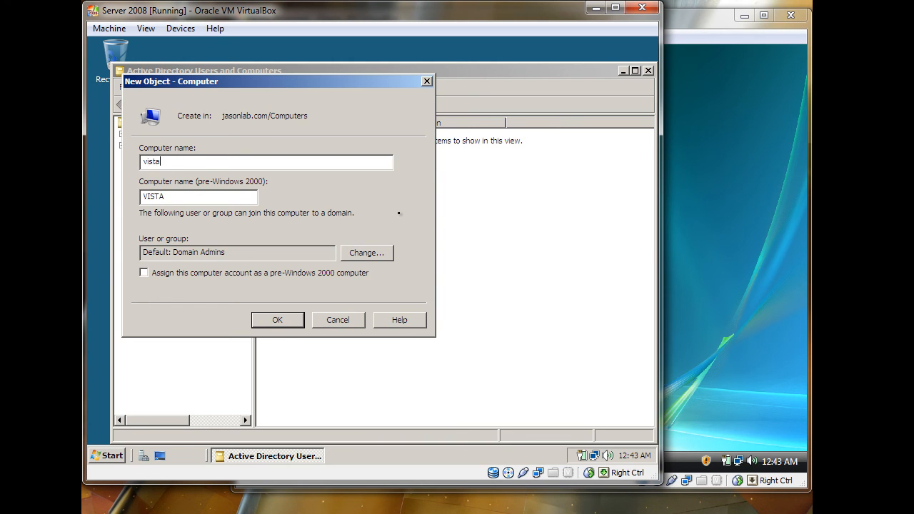
left_click(282, 321)
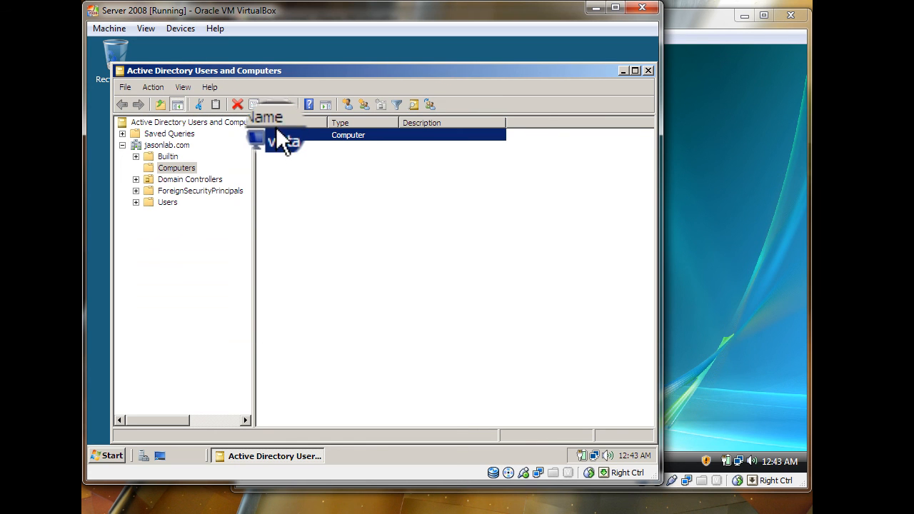
- Trust the vista account for delegation to any service (Kerberos only), close ADUC, and switch to Vista
right_click(274, 136)
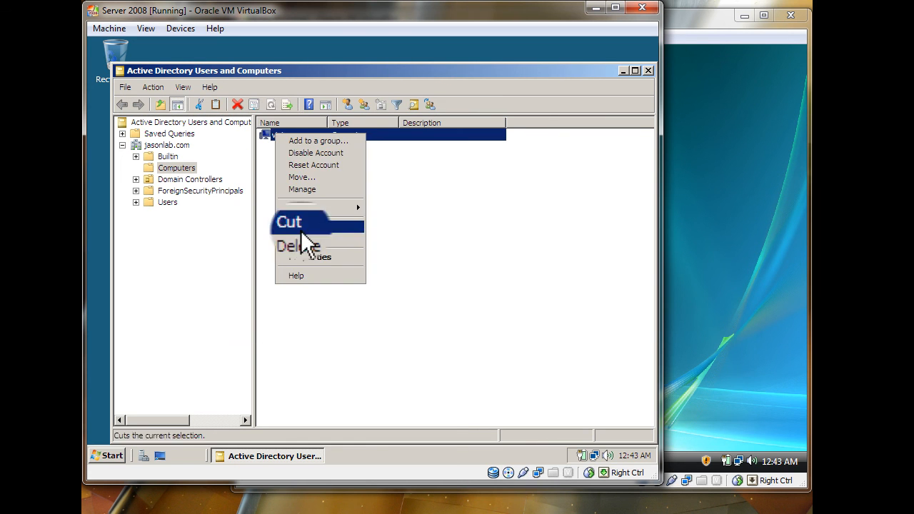
left_click(305, 257)
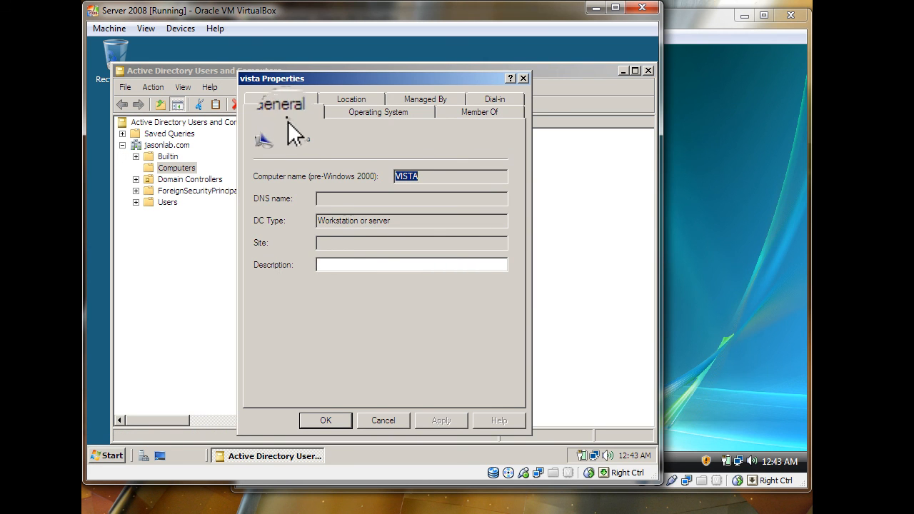
left_click(282, 100)
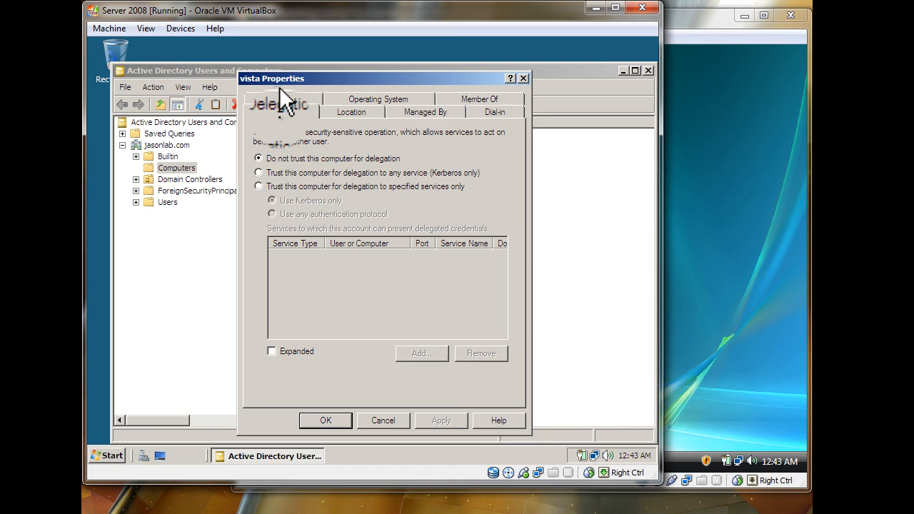
left_click(259, 172)
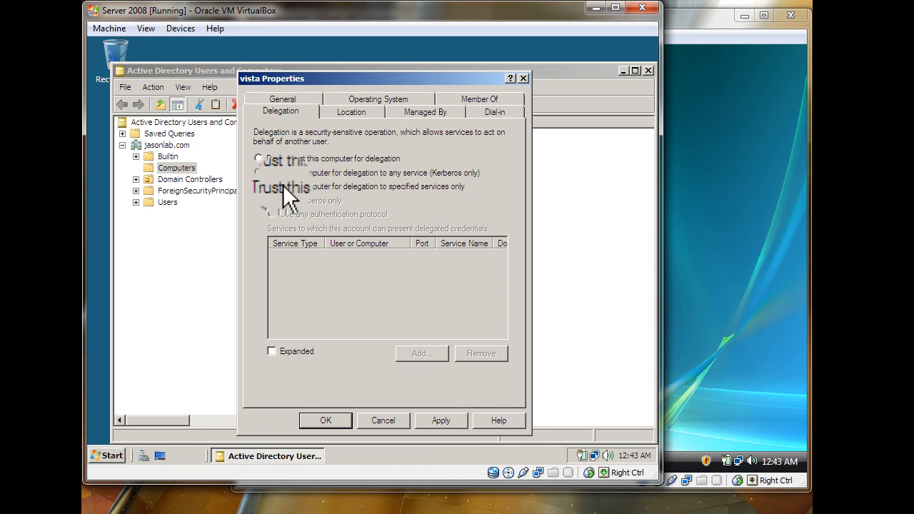
left_click(437, 422)
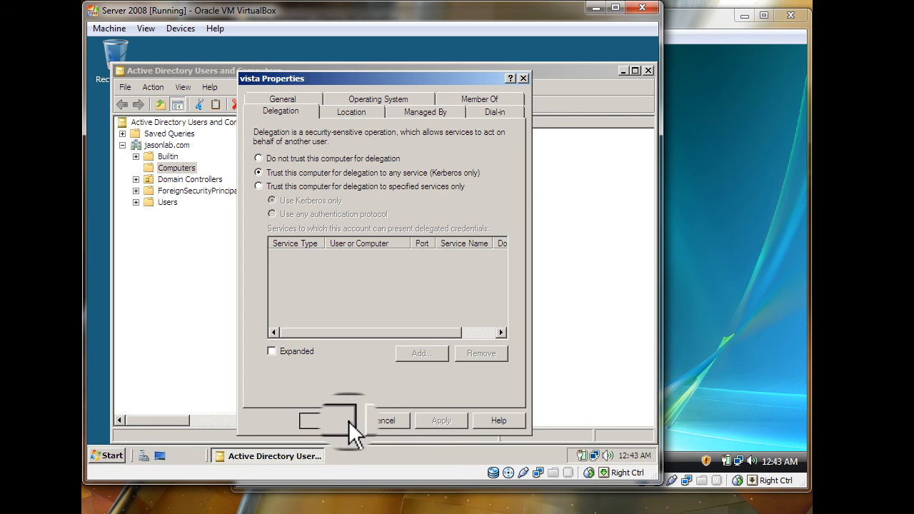
left_click(349, 420)
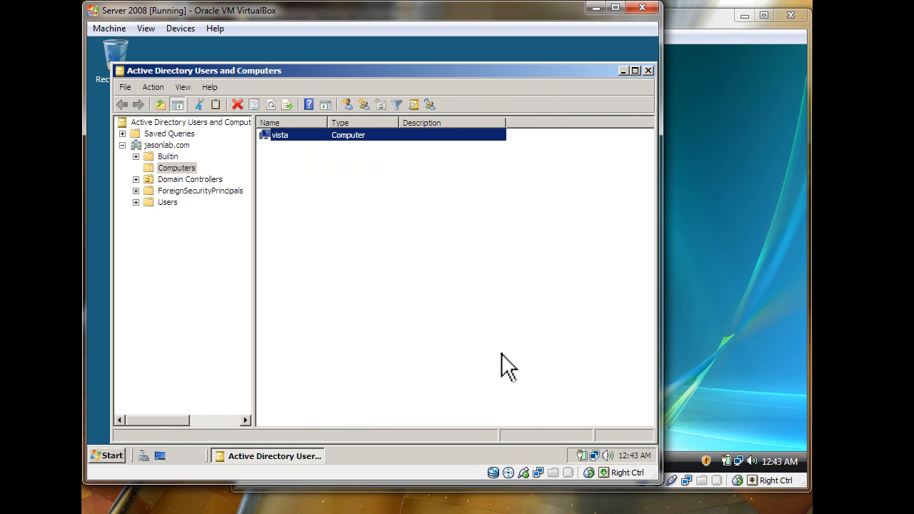
left_click(648, 70)
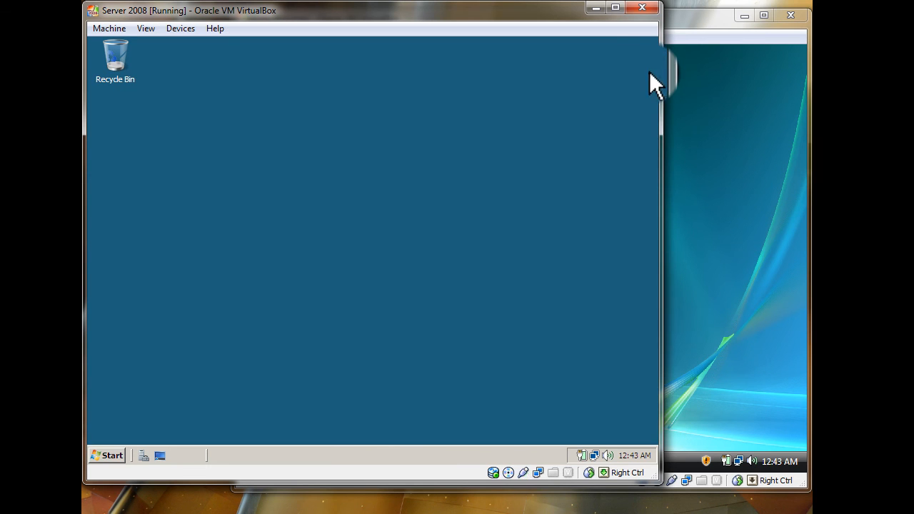
left_click(676, 130)
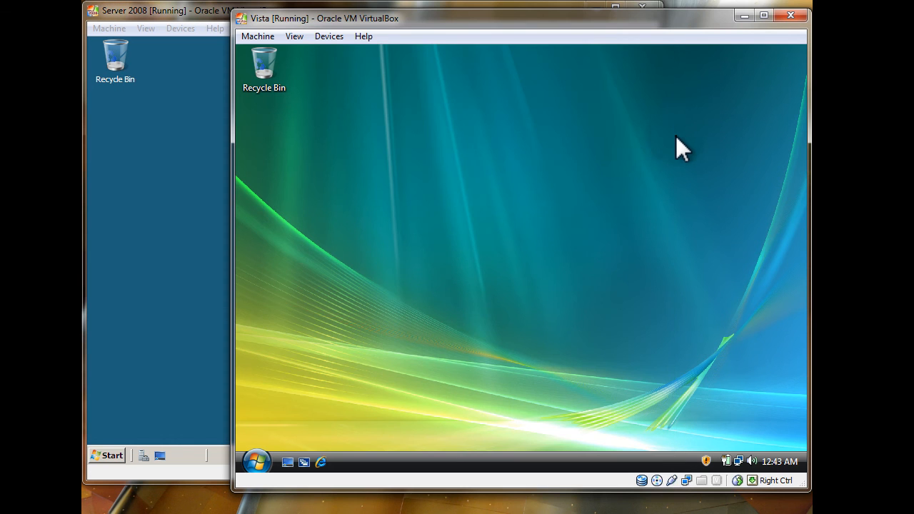
- Open Vista's System Properties on the Computer Name tab via Computer > Properties, approving UAC
left_click(256, 466)
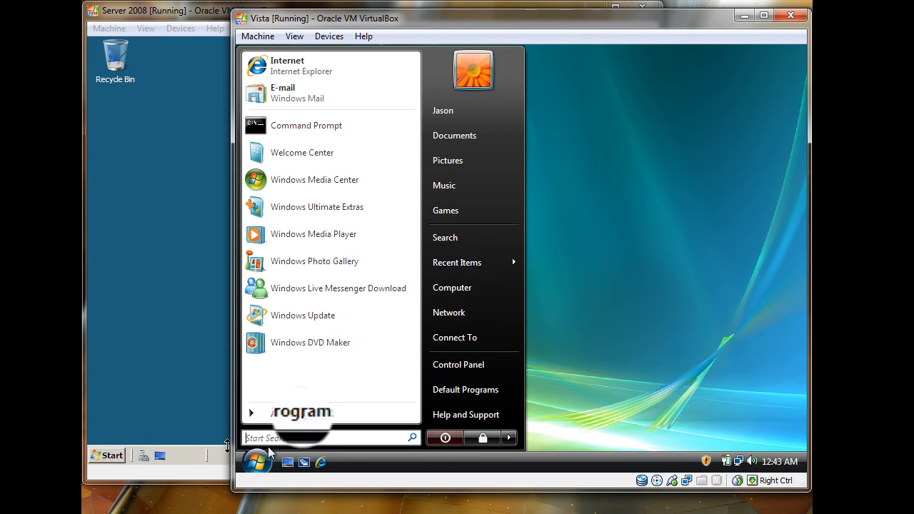
right_click(441, 293)
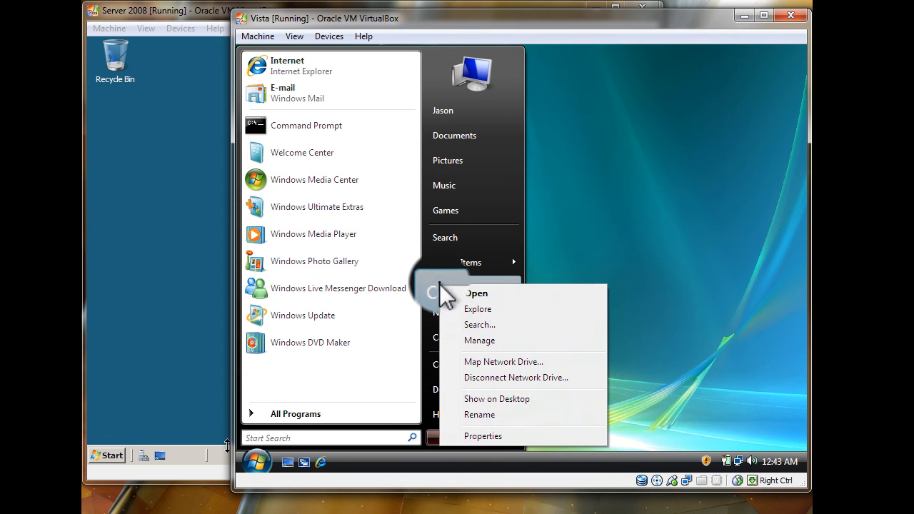
left_click(510, 437)
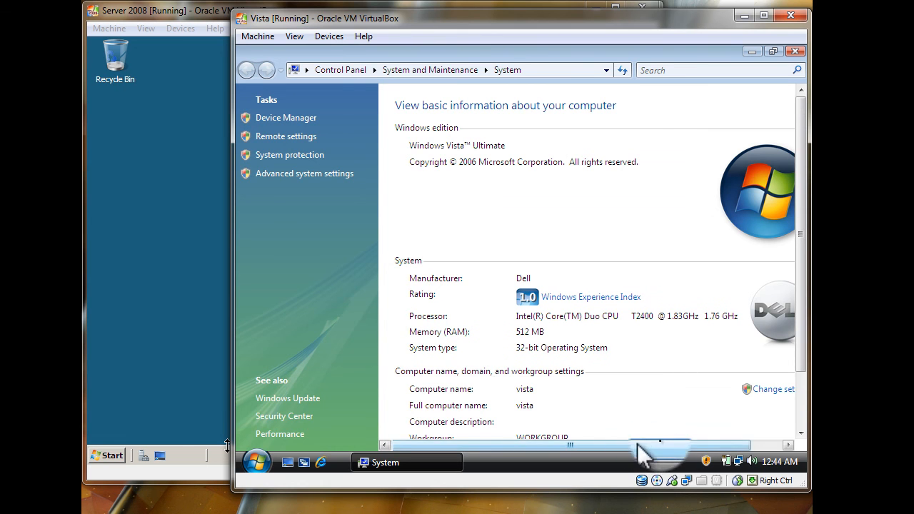
left_click_drag(648, 445, 685, 460)
left_click(752, 392)
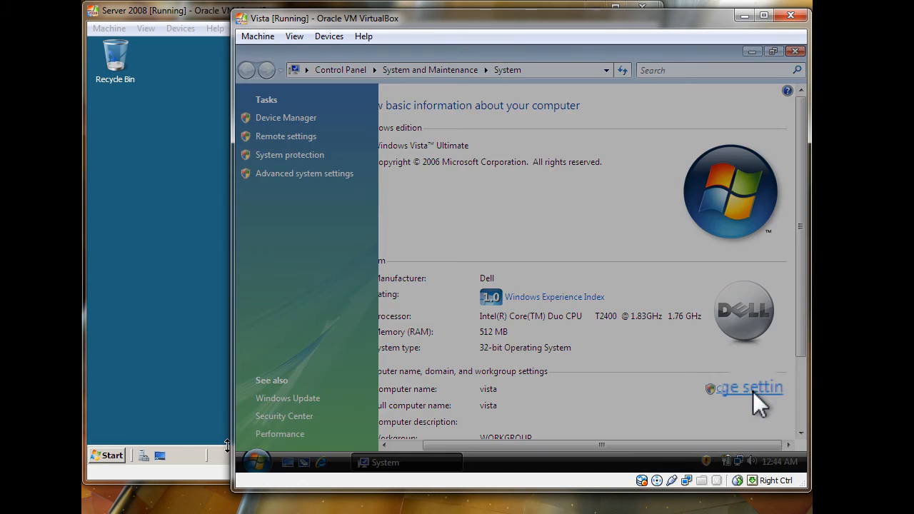
left_click(582, 289)
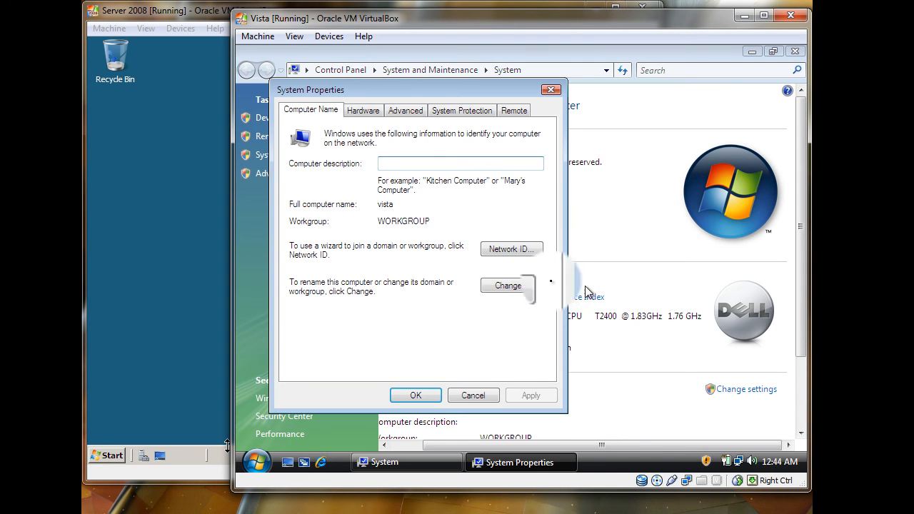
- Change the computer's membership to the jasonlab.com domain
left_click(496, 287)
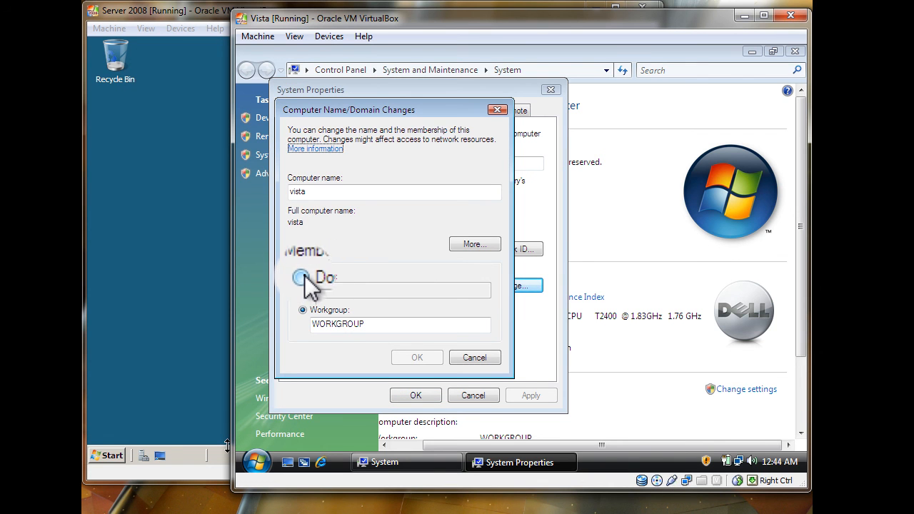
left_click(304, 275)
left_click(317, 289)
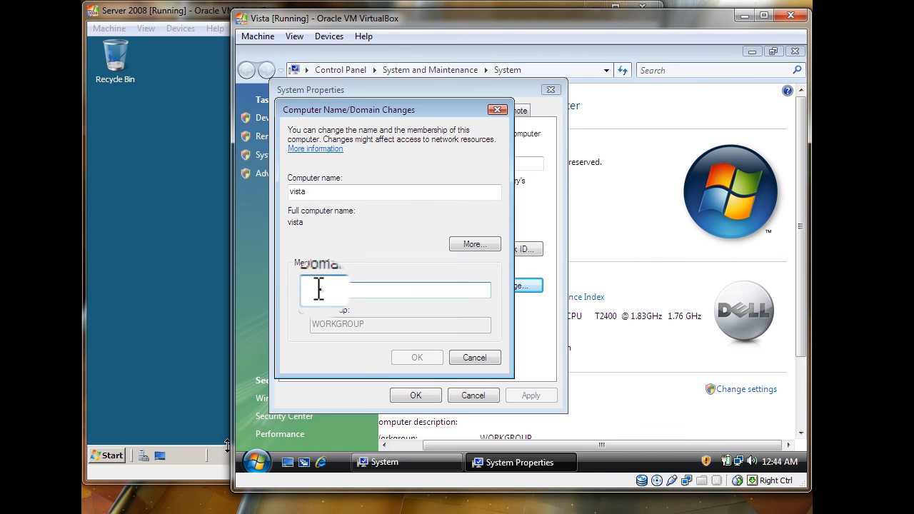
type("jasonlab.com")
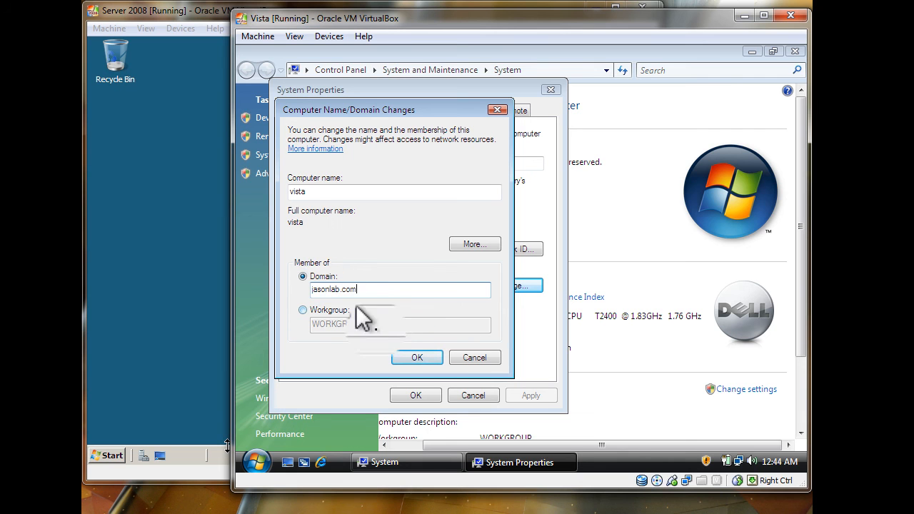
left_click(404, 355)
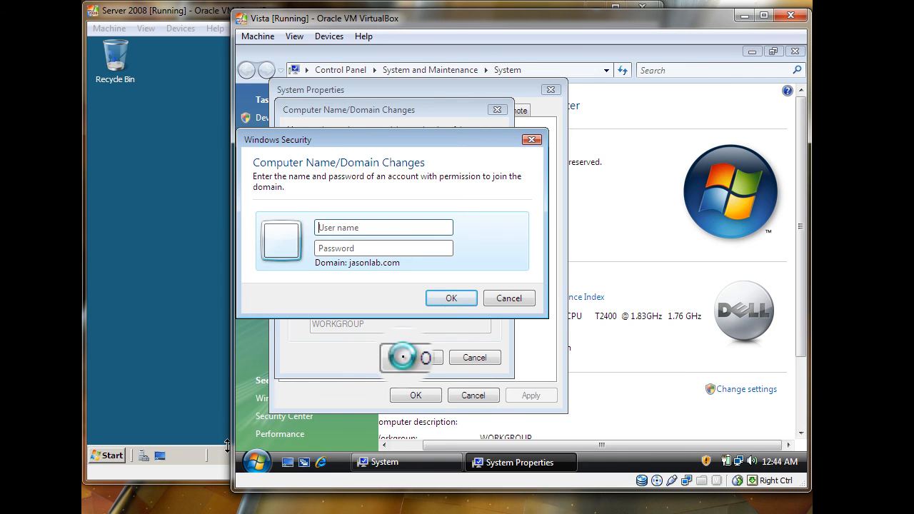
- Authenticate the domain join with the domain administrator's user name and password
type("administrator")
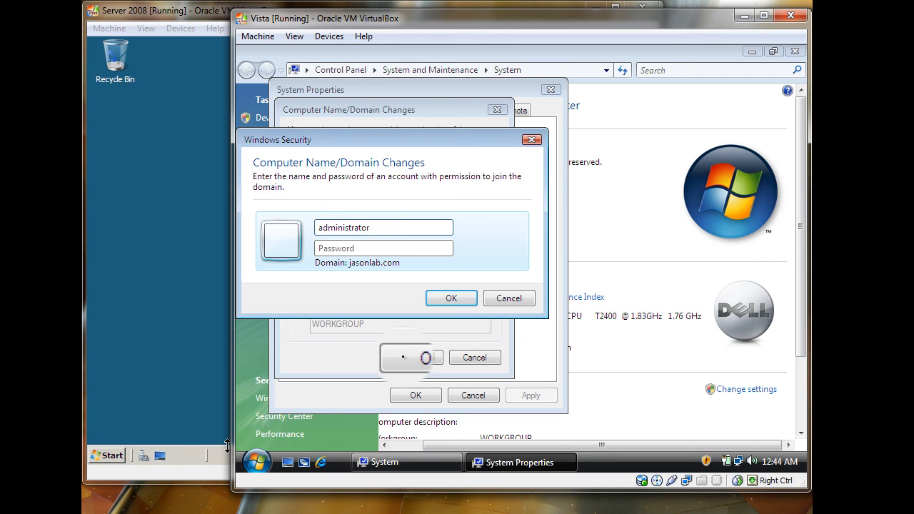
key("Tab")
type("••")
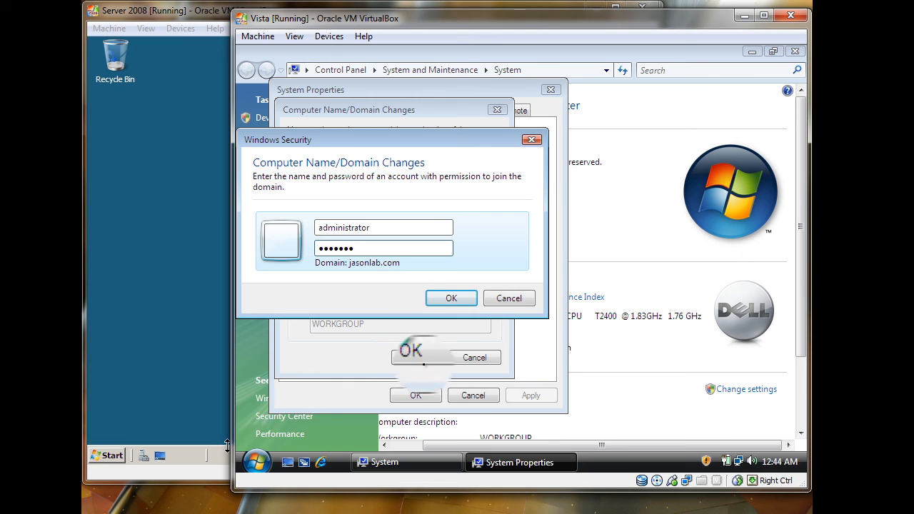
left_click(443, 300)
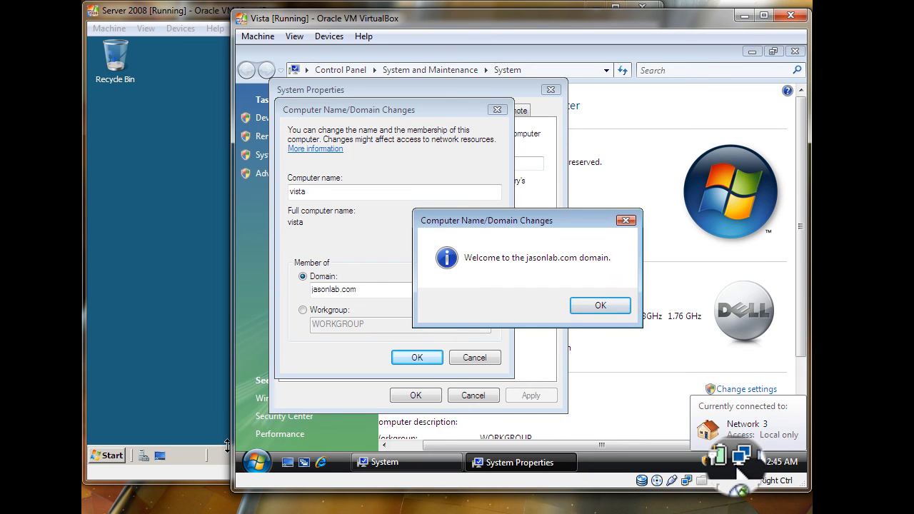
- Acknowledge the welcome to jasonlab.com and restart notices, then close System Properties
left_click(599, 305)
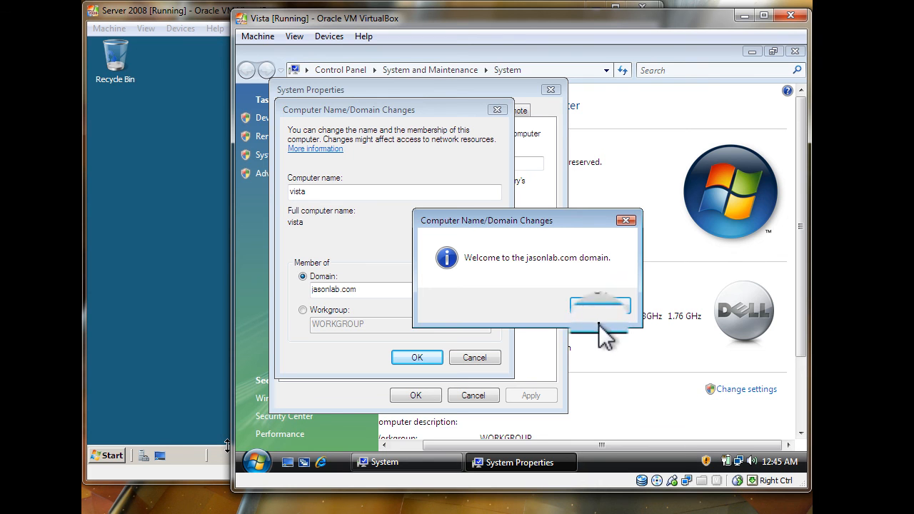
left_click(417, 357)
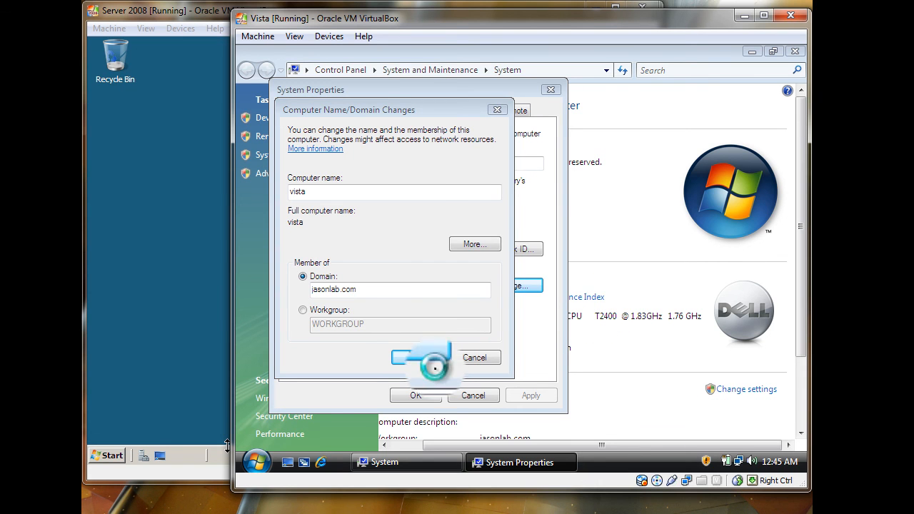
left_click(609, 274)
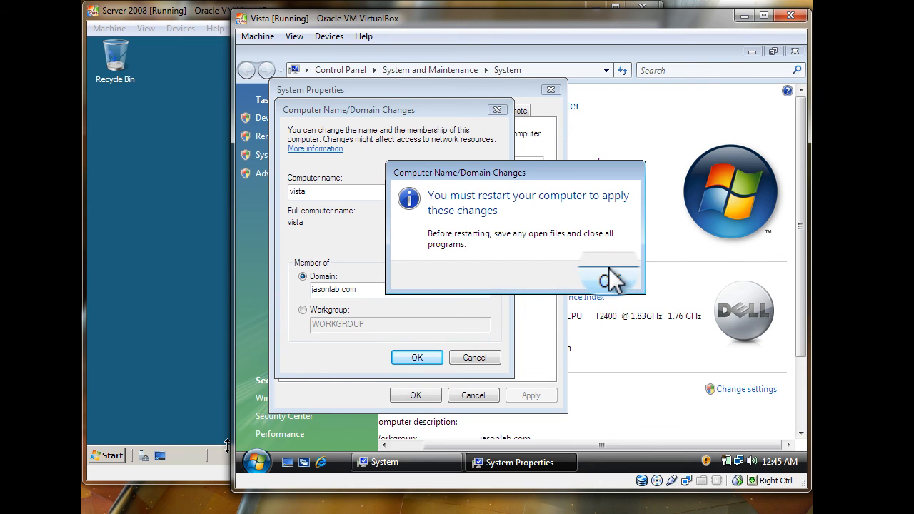
left_click(418, 394)
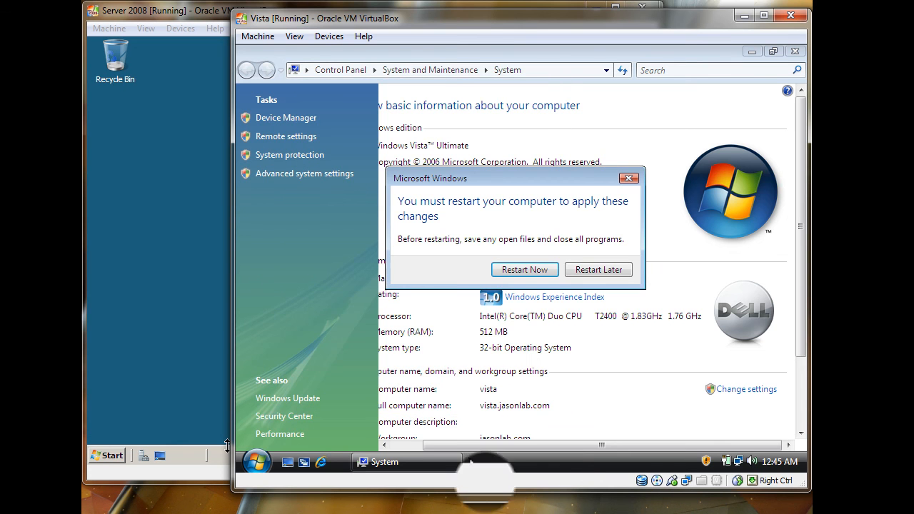
- Restart Vista now, then send Ctrl-Alt-Del from the Machine menu to reach the logon screen
left_click(554, 269)
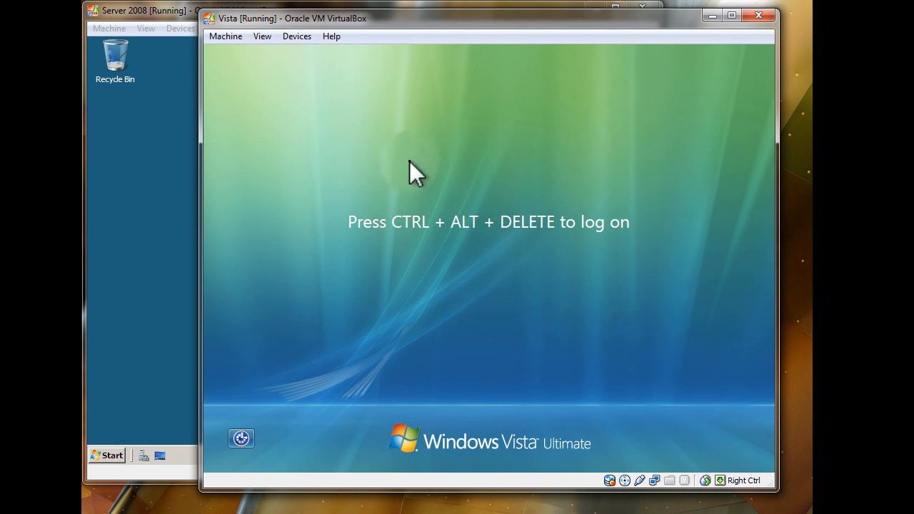
left_click(227, 36)
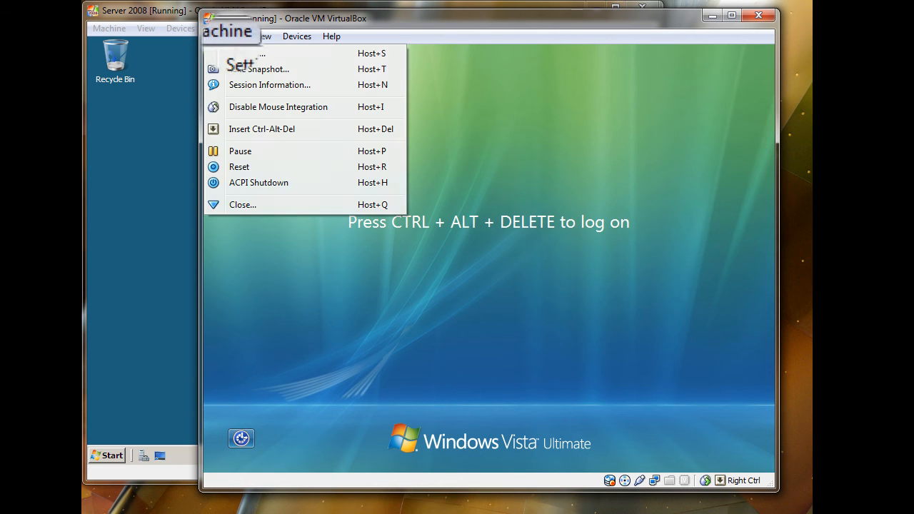
left_click(229, 129)
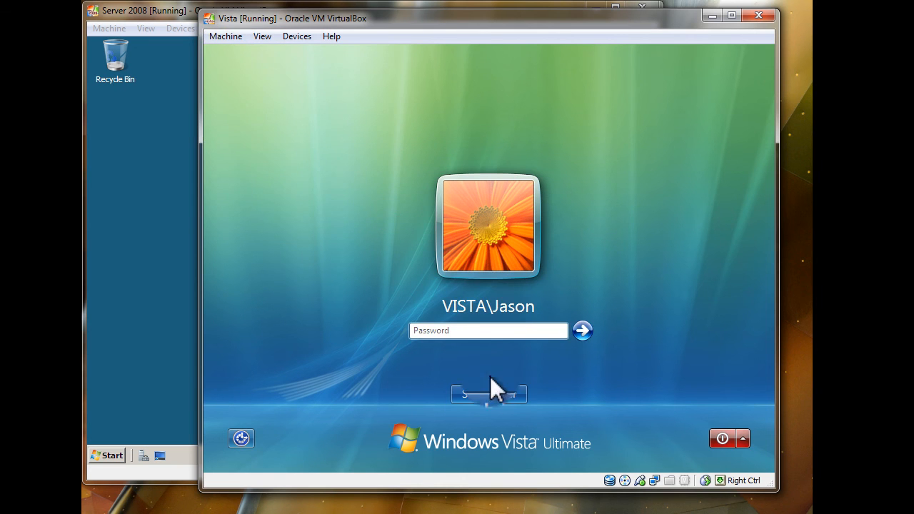
- Log on as Other User with jasonlab\administrator and the domain administrator's password
left_click(480, 397)
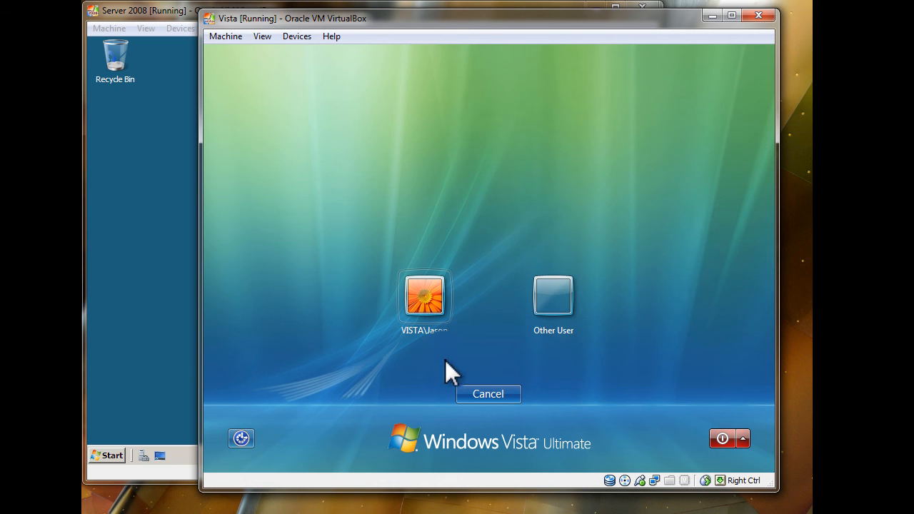
left_click(550, 319)
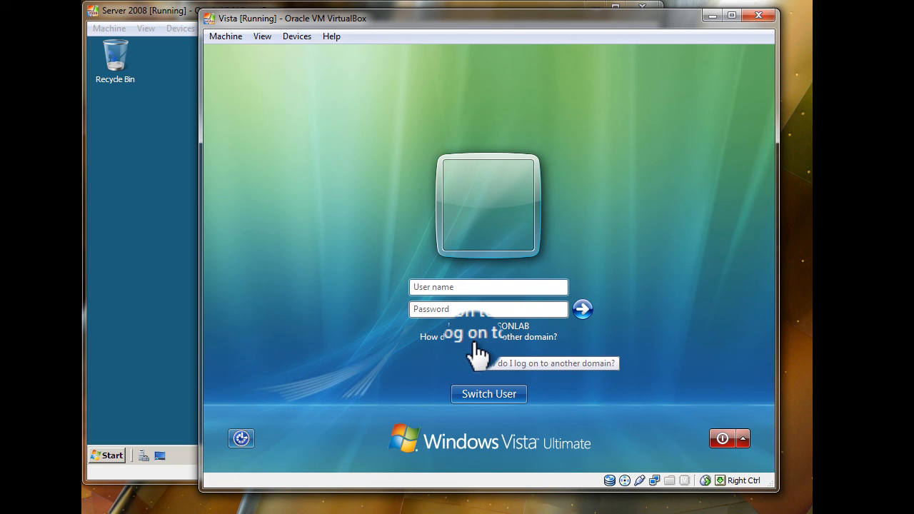
type("jasonlab")
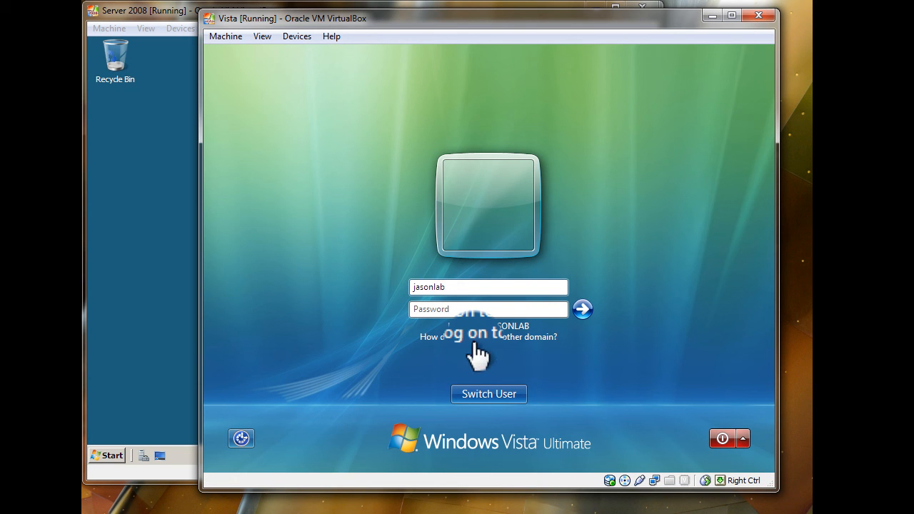
type("\\adminis")
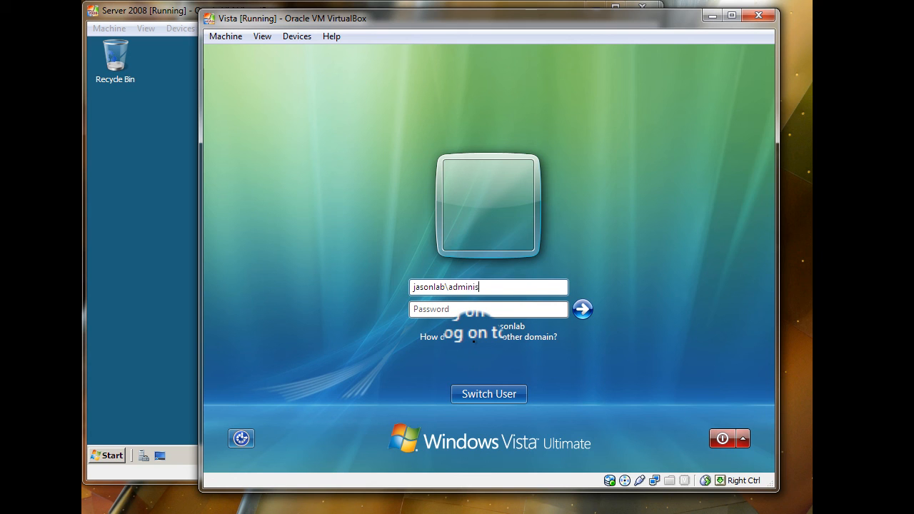
type("trator")
key("Tab")
type("Pa$$w0rd")
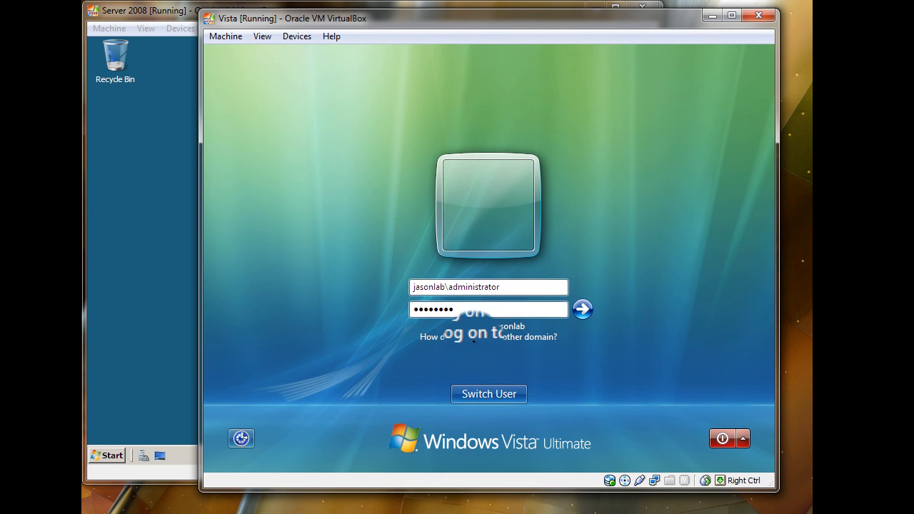
key("Return")
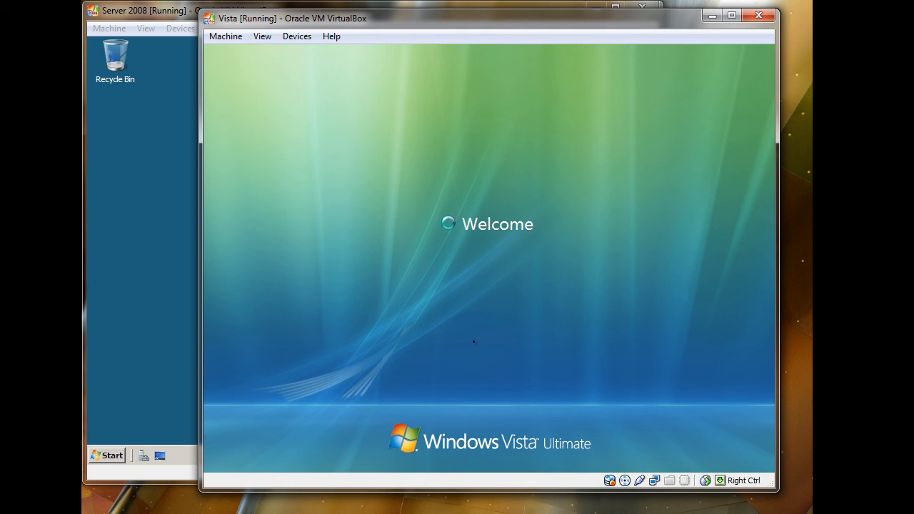